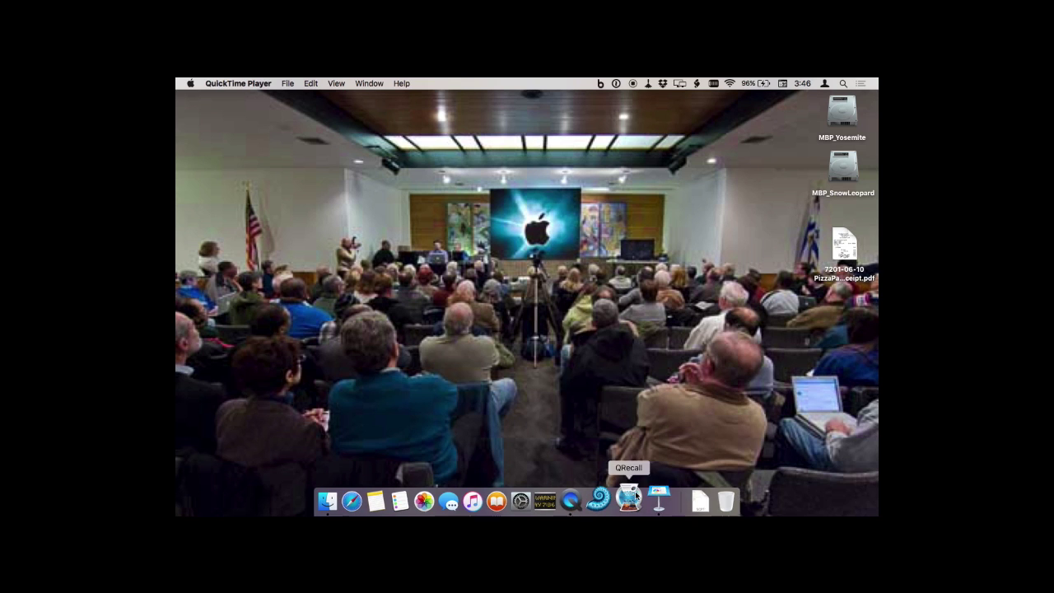
- Open QRecall and start the Capture Assistant to create an automated capture strategy
click(633, 492)
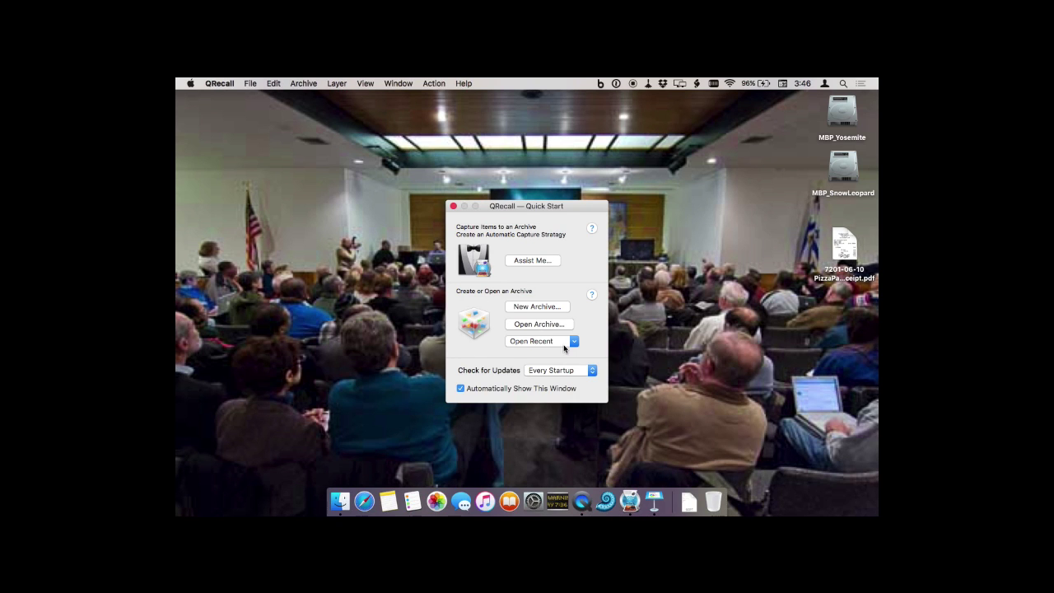
drag(570, 208, 548, 162)
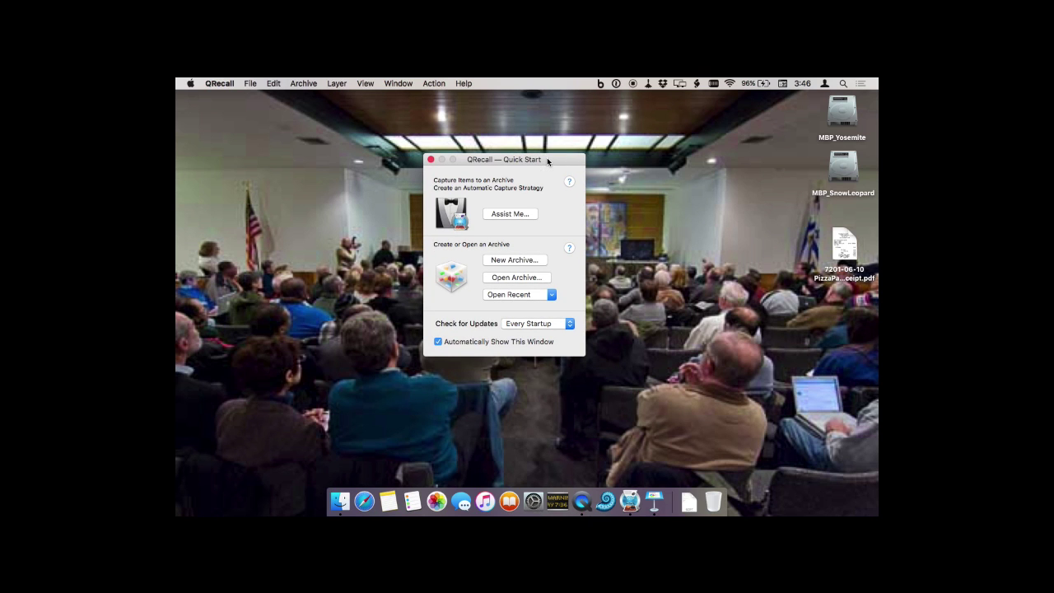
click(523, 214)
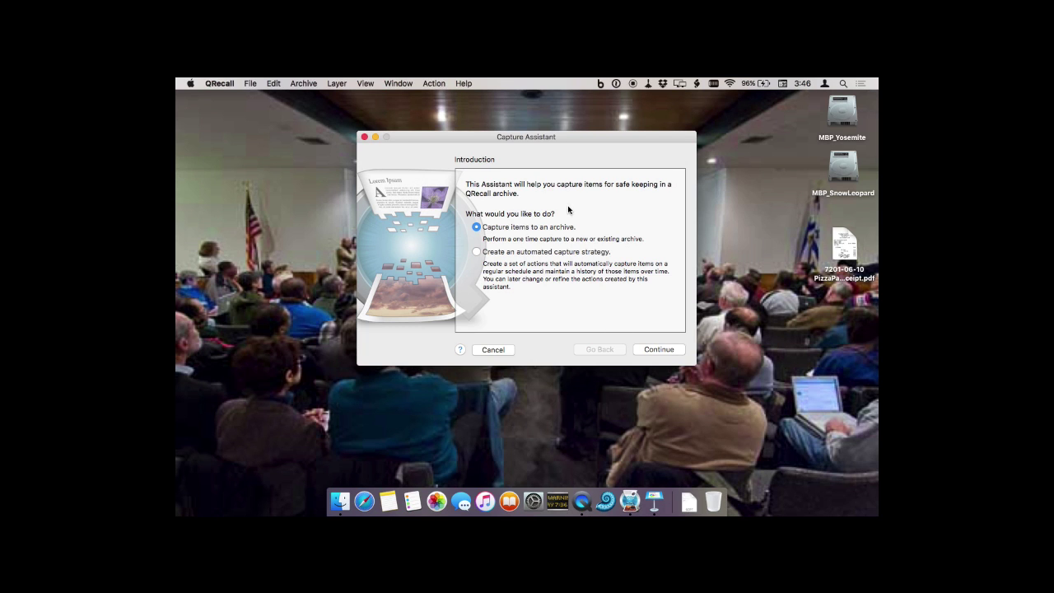
click(520, 229)
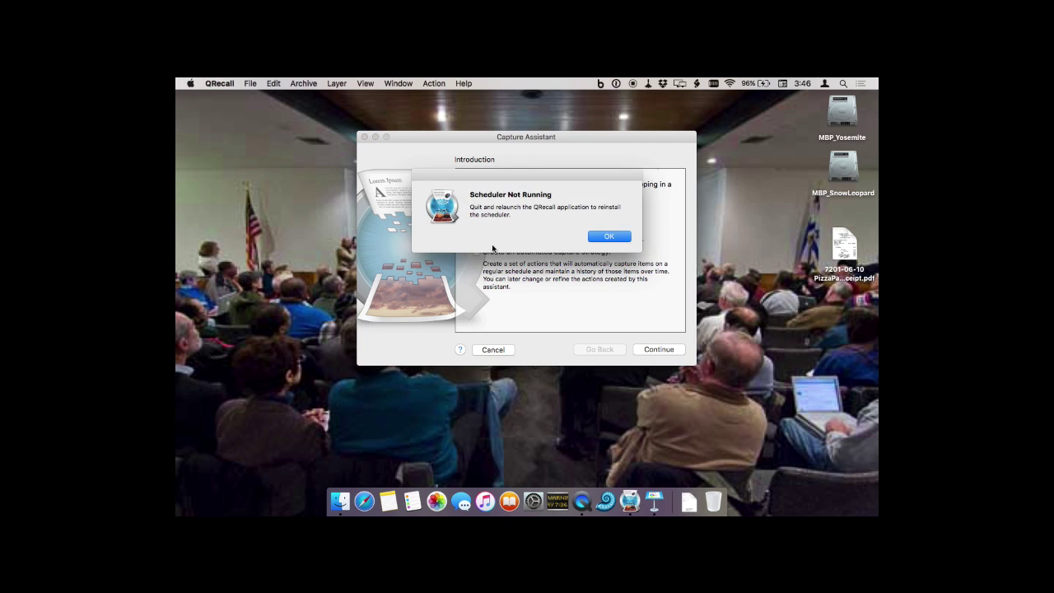
click(607, 237)
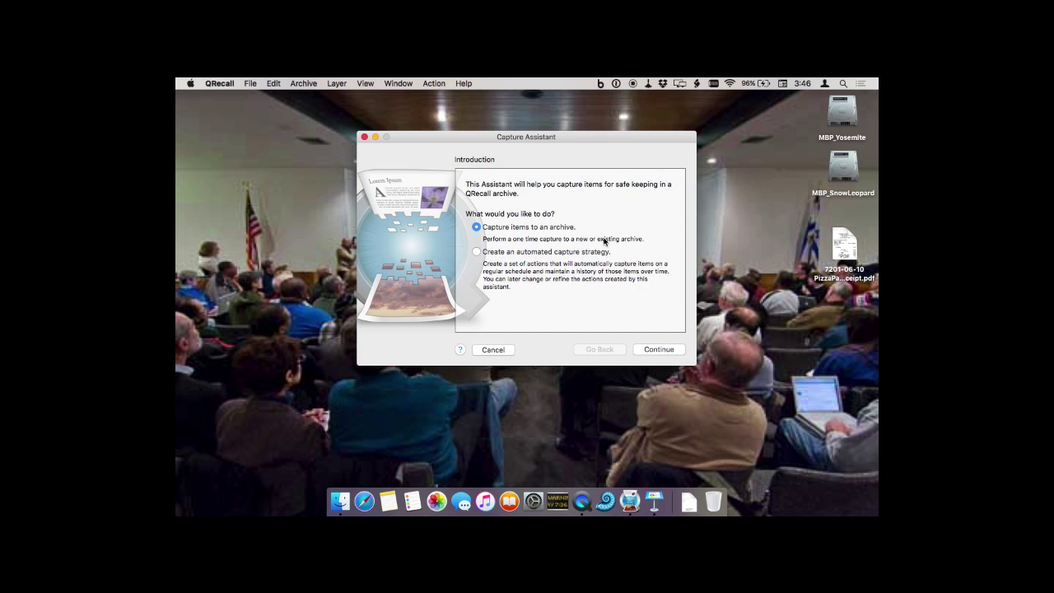
click(476, 252)
click(659, 350)
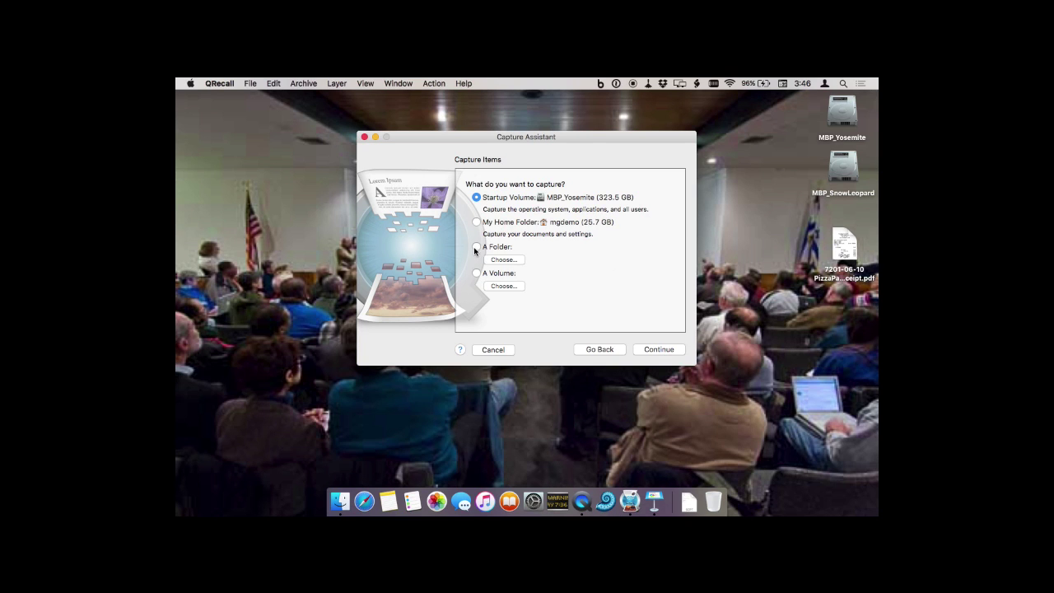
- Choose the Desktop folder inside the mgdemo home folder as the item to capture
click(476, 247)
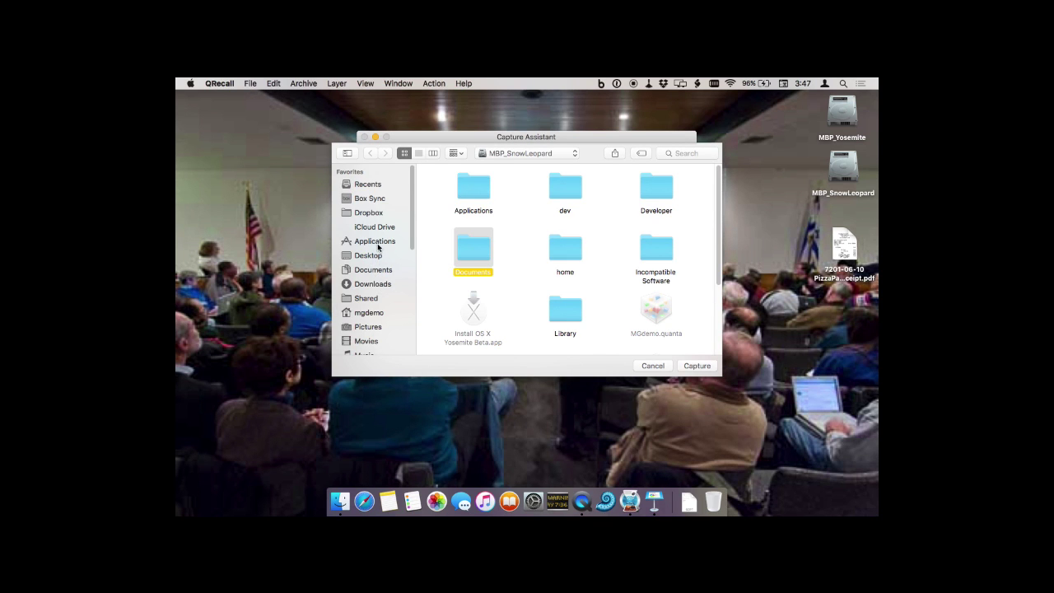
scroll(372, 308, up, 1)
scroll(371, 307, down, 3)
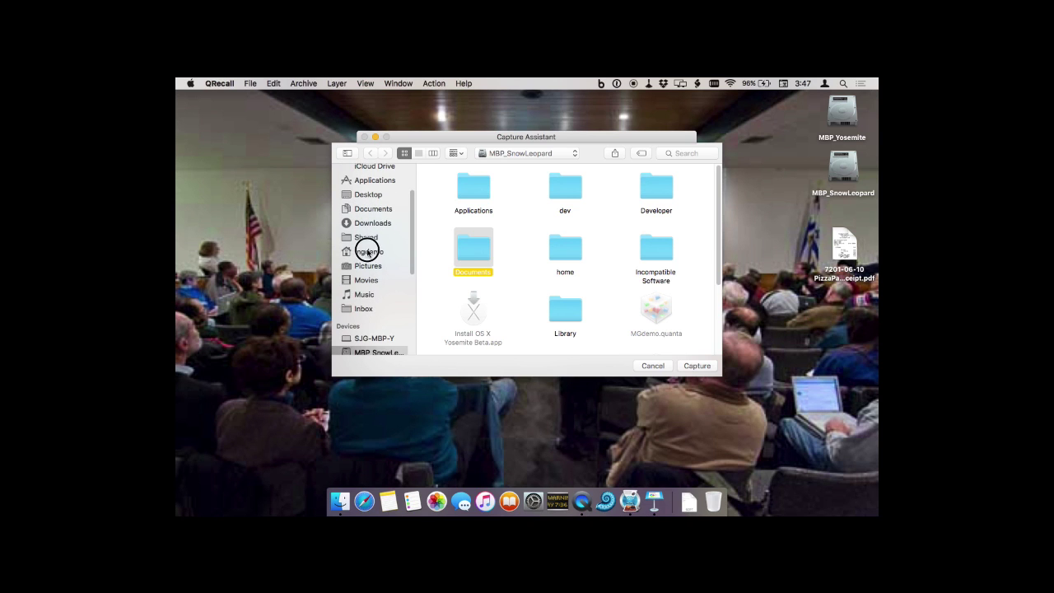
click(368, 252)
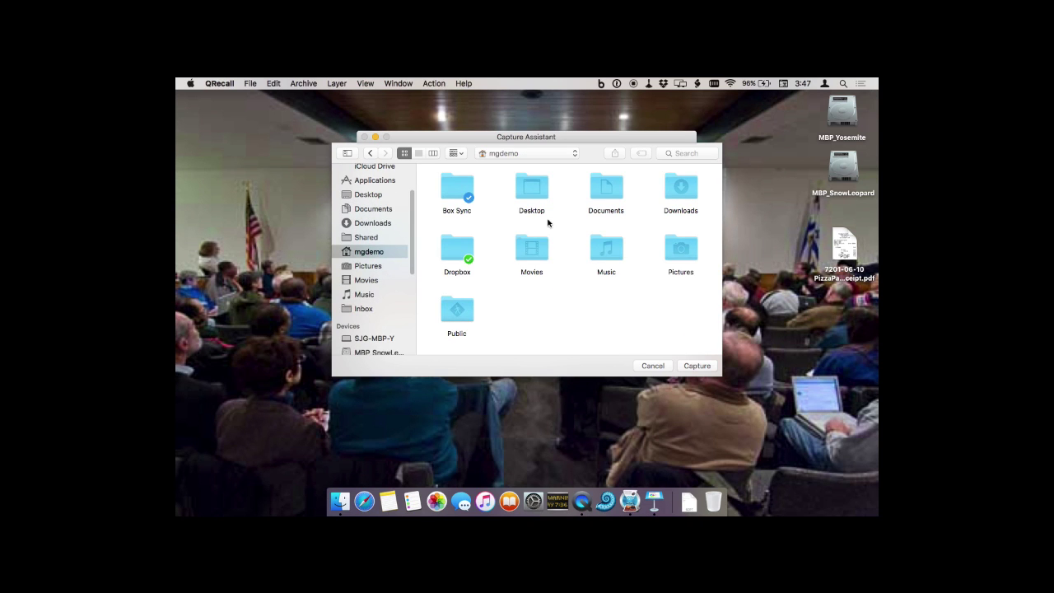
click(538, 193)
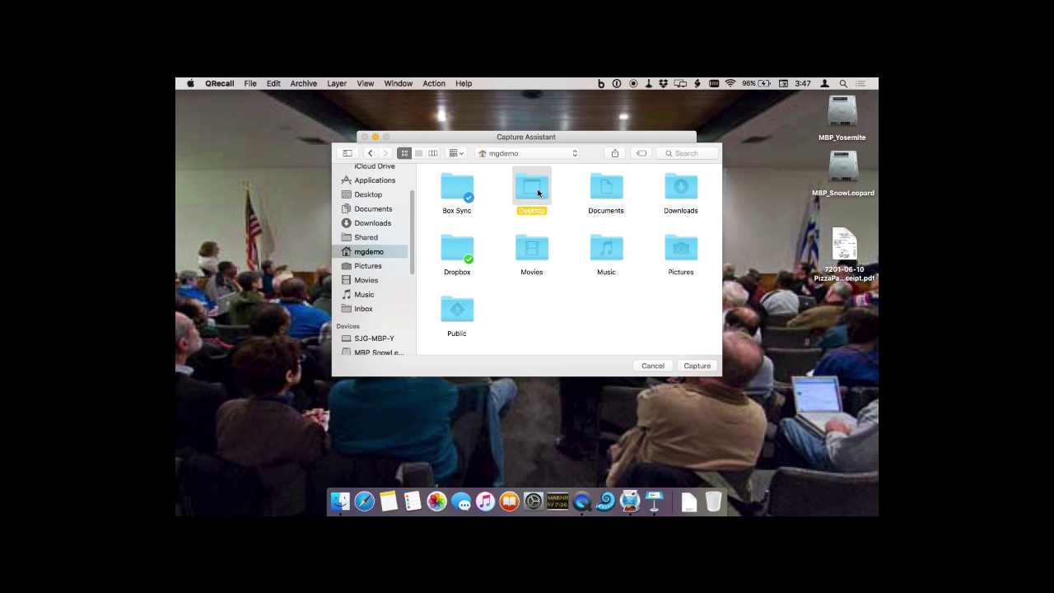
click(695, 366)
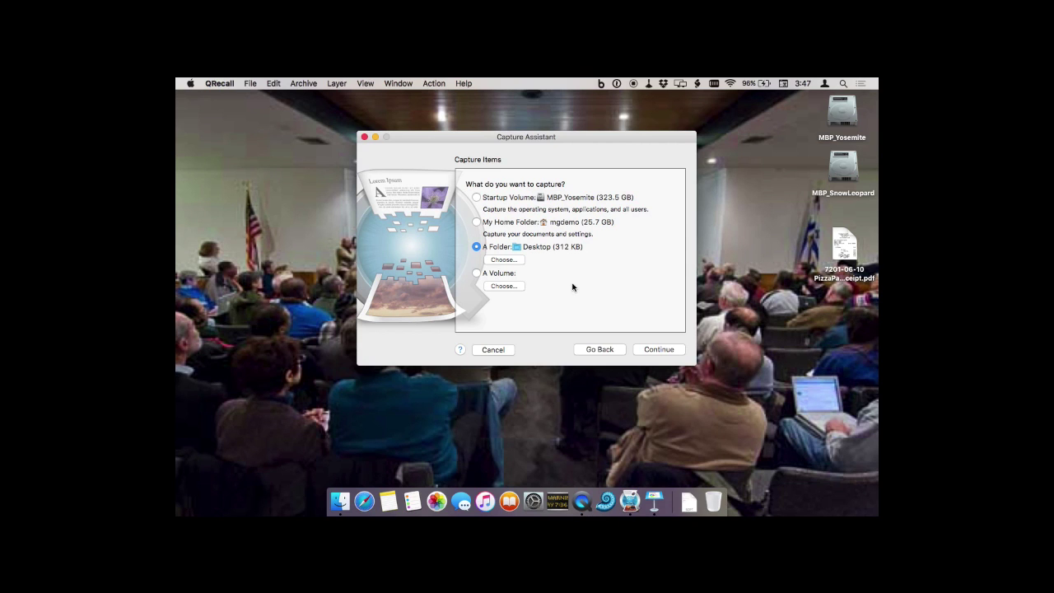
click(663, 351)
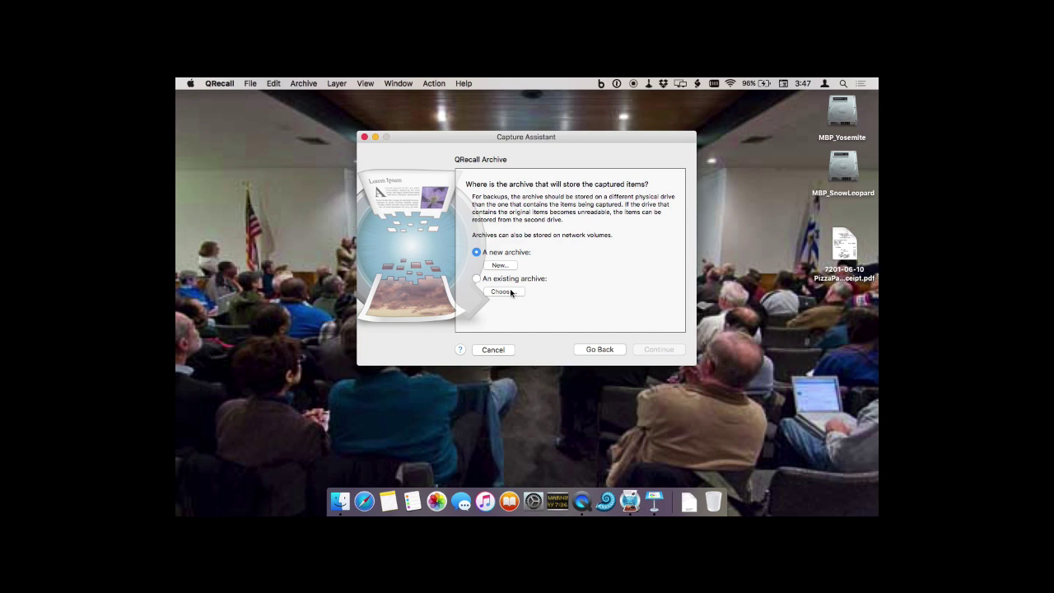
- Store the captures in the existing archive MGdemo.quanta on the MBP_SnowLeopard volume
click(477, 278)
click(491, 293)
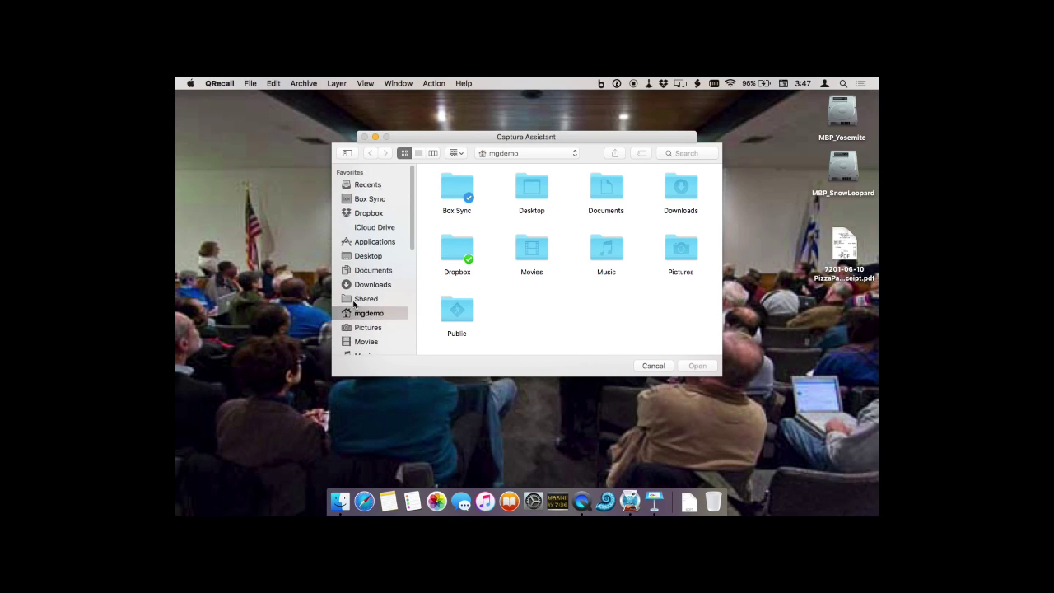
scroll(359, 307, down, 5)
scroll(354, 303, up, 3)
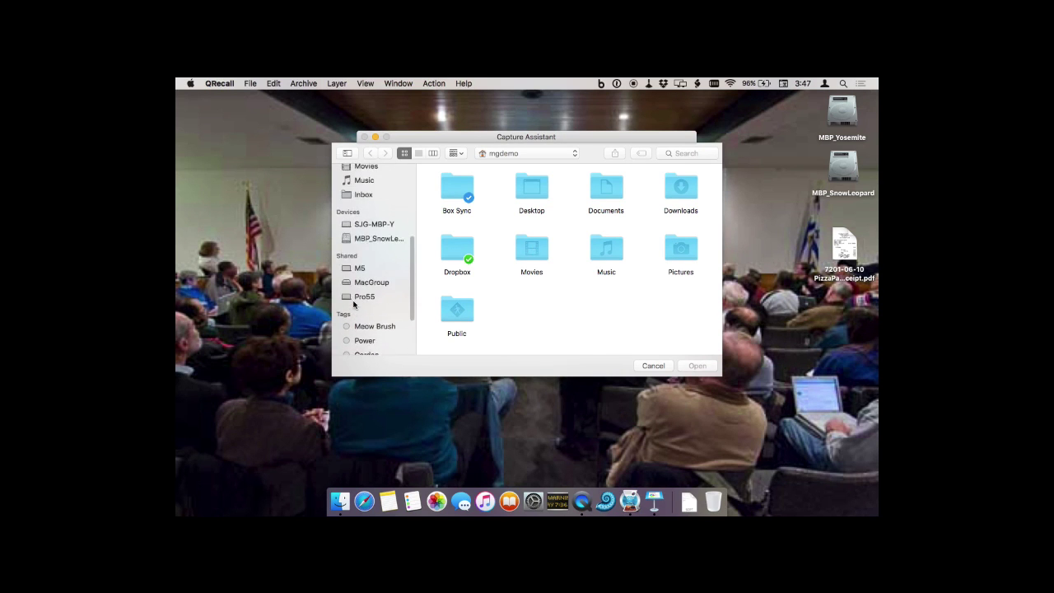
click(368, 238)
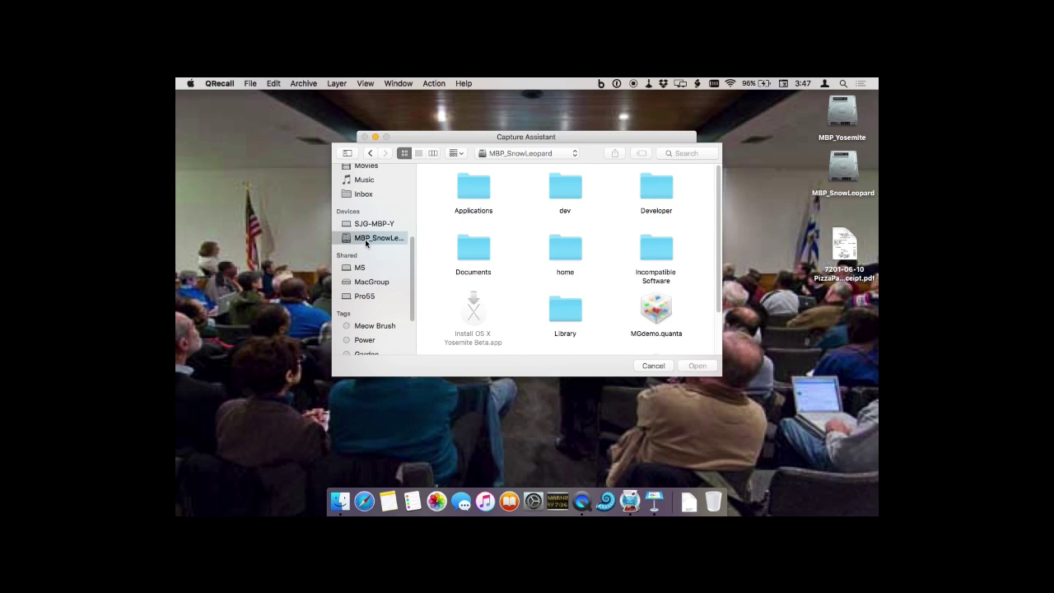
click(655, 311)
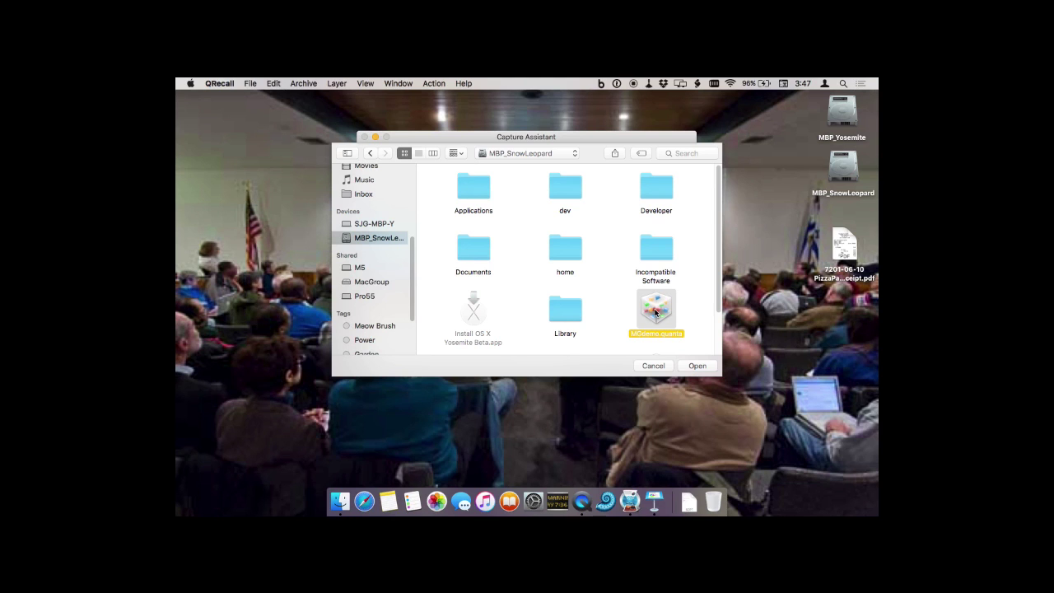
click(697, 366)
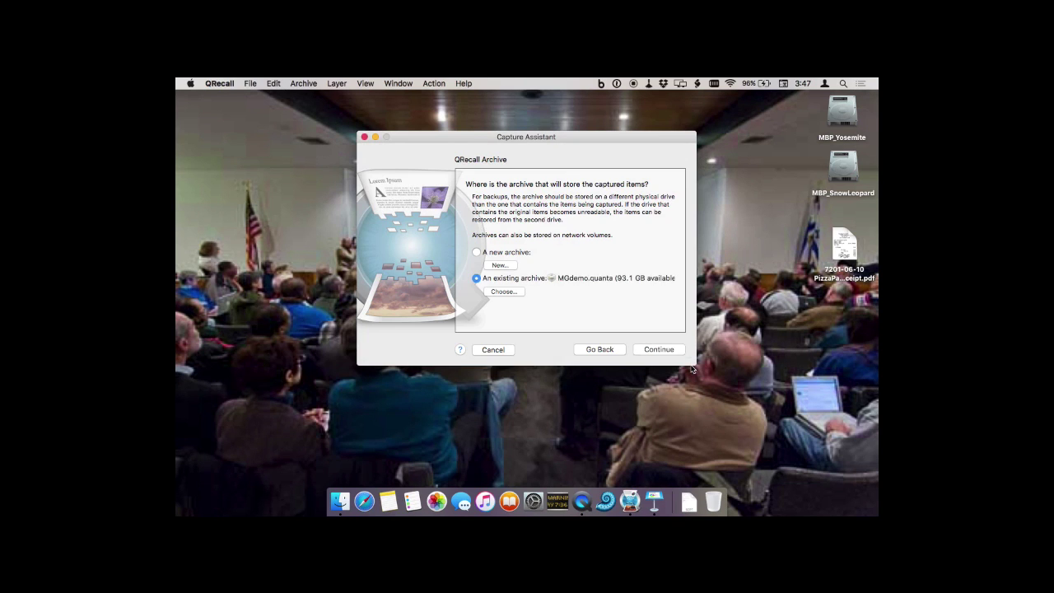
click(664, 350)
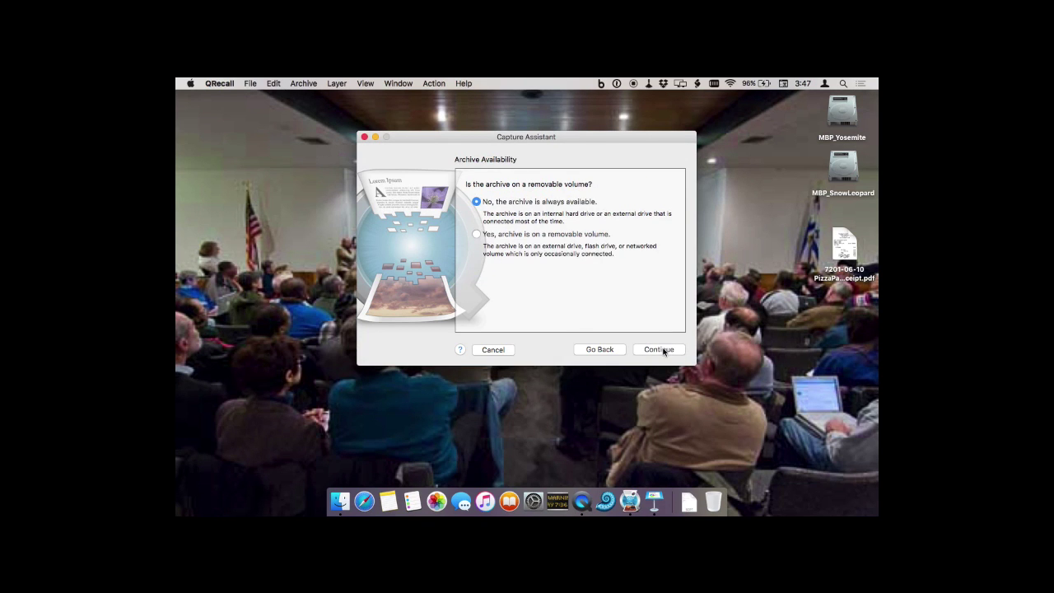
- Mark the archive as being on a removable volume and schedule the capture every day at 2:00 AM
click(477, 236)
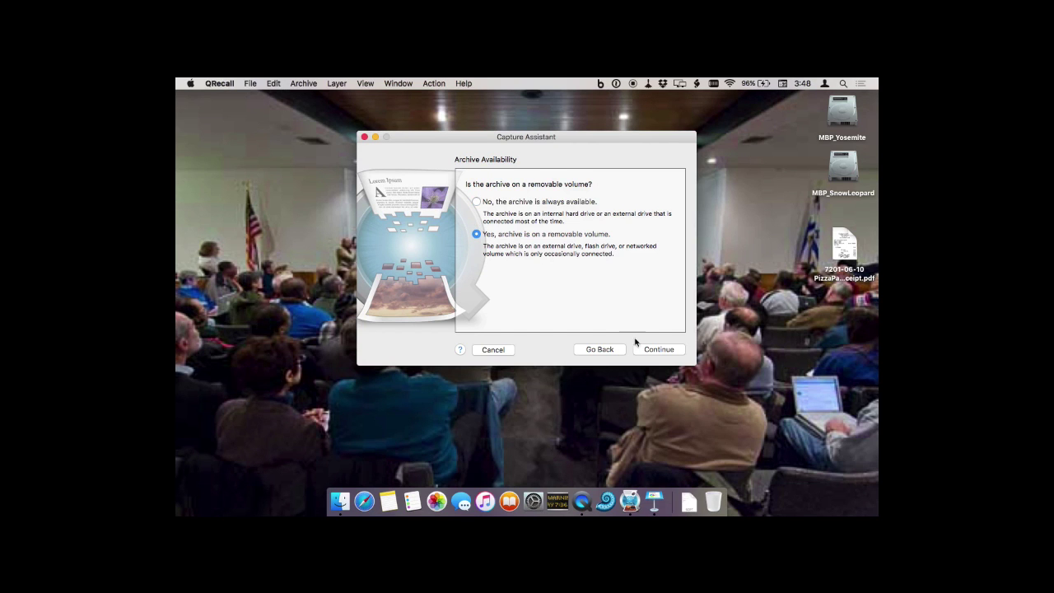
click(657, 350)
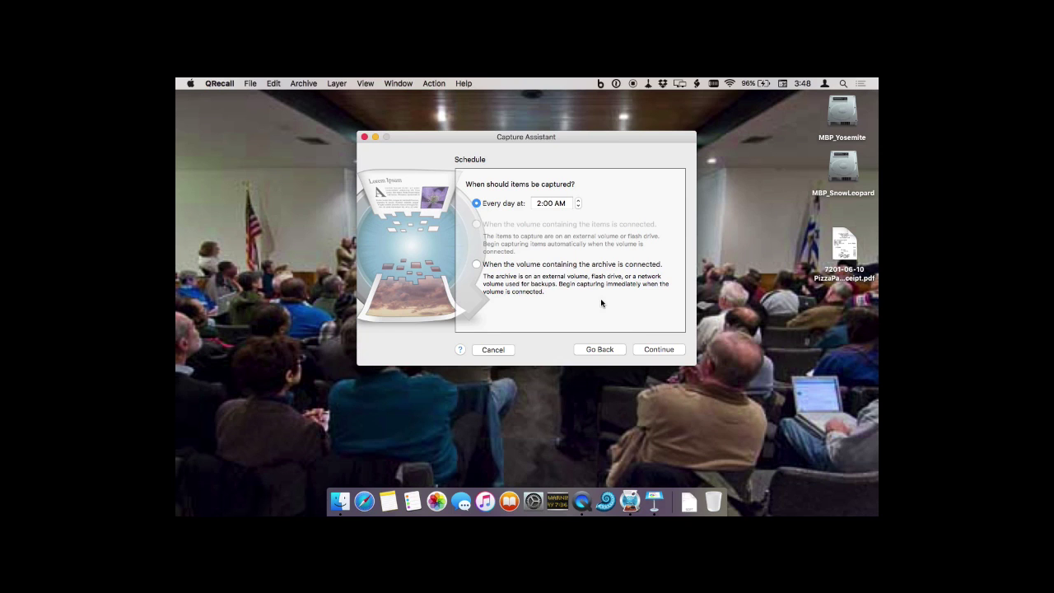
click(652, 350)
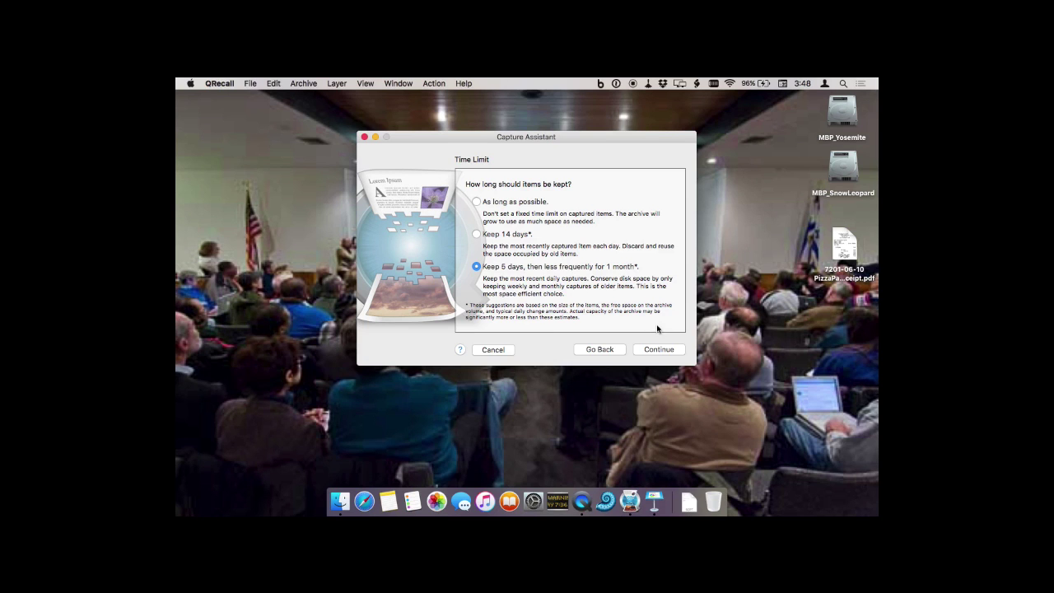
- Create the strategy keeping items 5 days, then less frequently for 1 month, and discarding the oldest when the volume is over 90% full
click(668, 349)
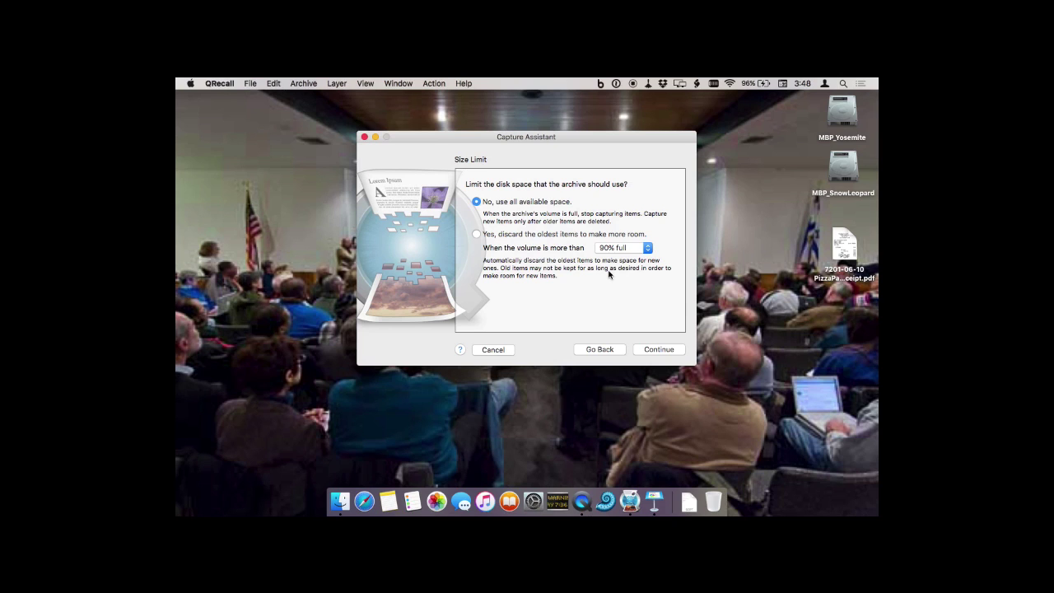
click(477, 235)
click(645, 352)
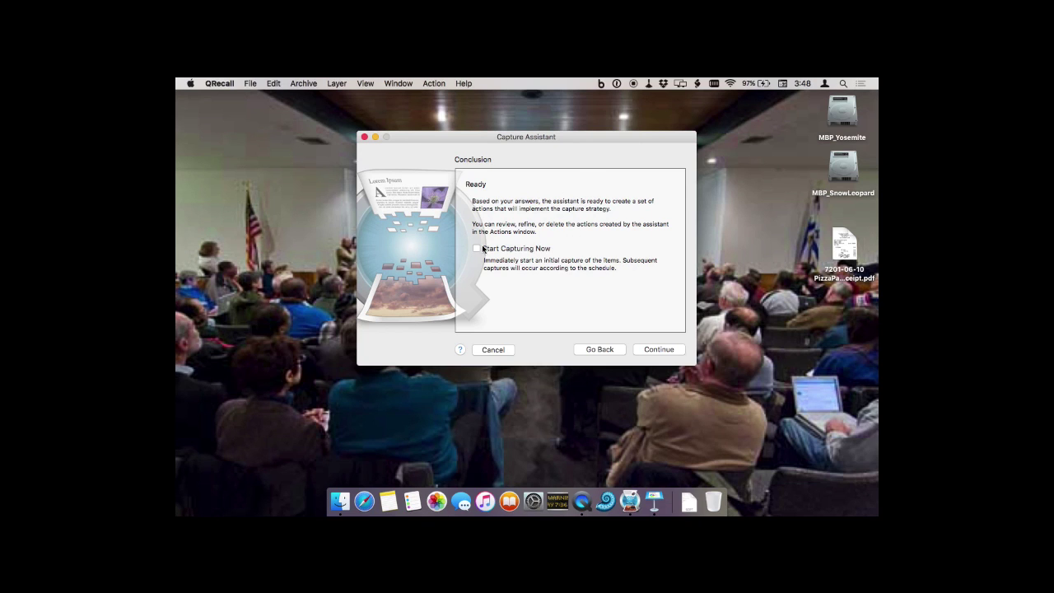
click(658, 349)
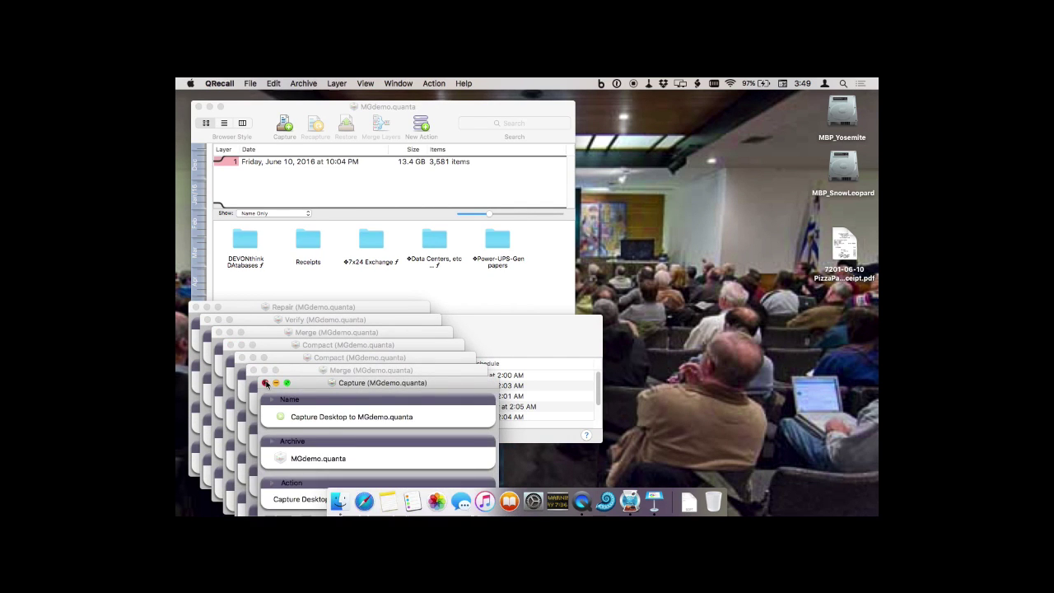
- Close the individual Capture, Merge, Compact, Verify and Repair action windows for MGdemo.quanta
key(cmd+w)
click(252, 371)
click(240, 357)
click(230, 345)
click(219, 332)
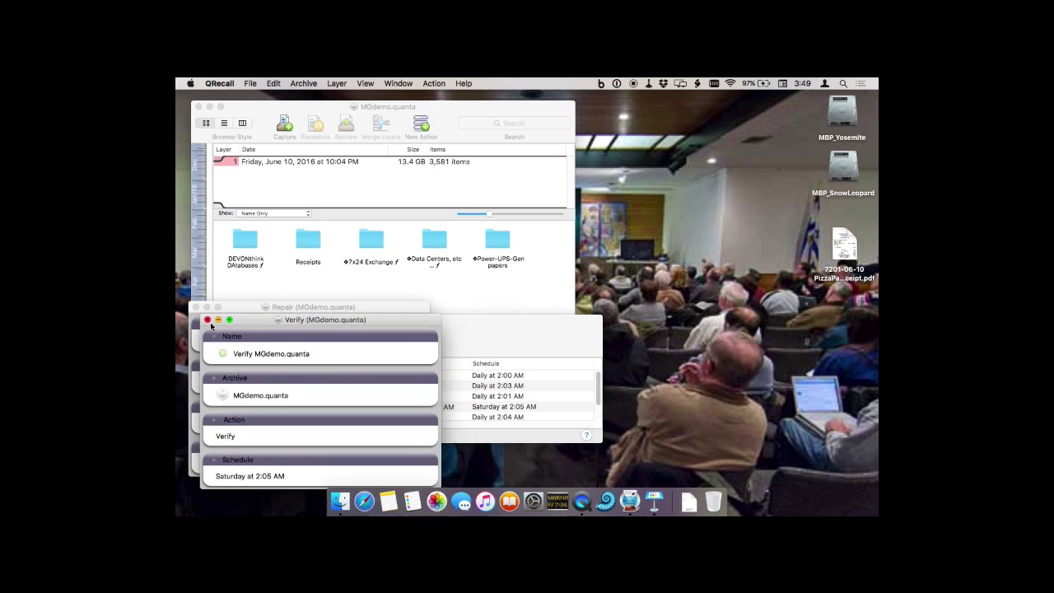
click(207, 320)
click(196, 307)
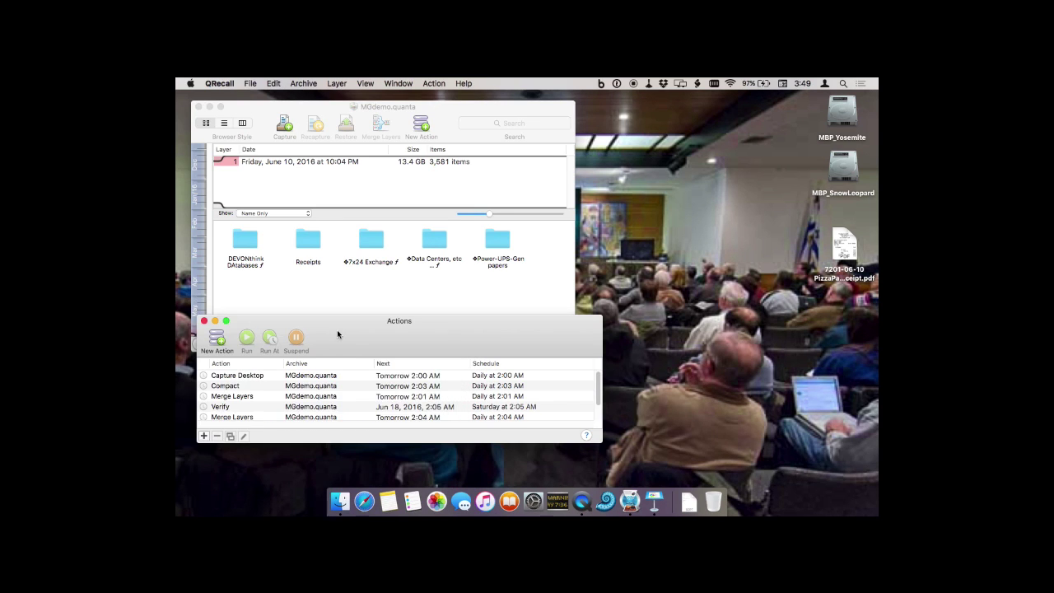
- Move and enlarge the Actions window to review all scheduled MGdemo.quanta actions, and close it
drag(332, 308, 341, 244)
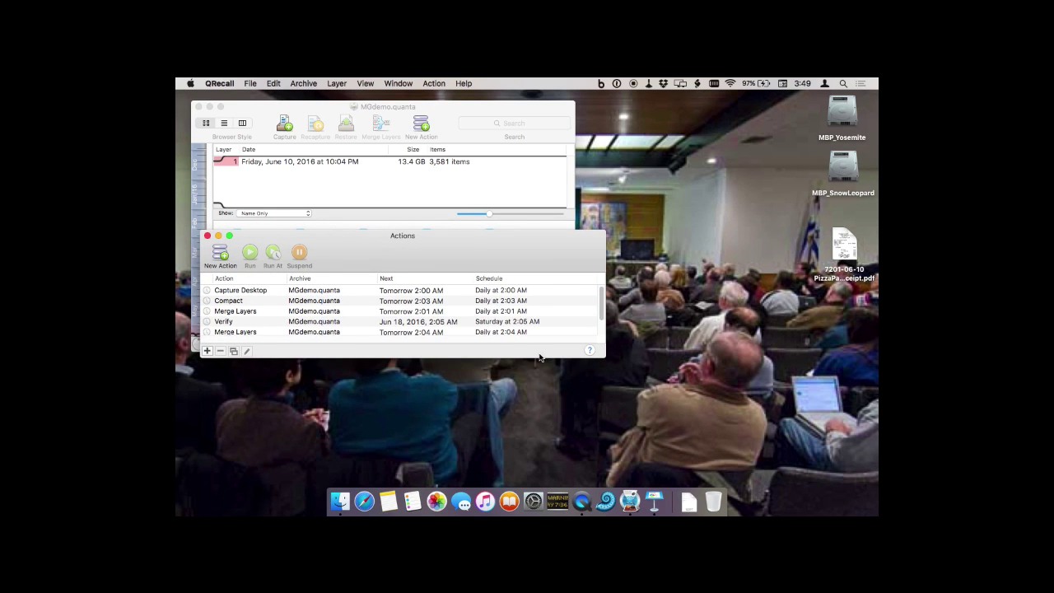
drag(540, 357, 555, 406)
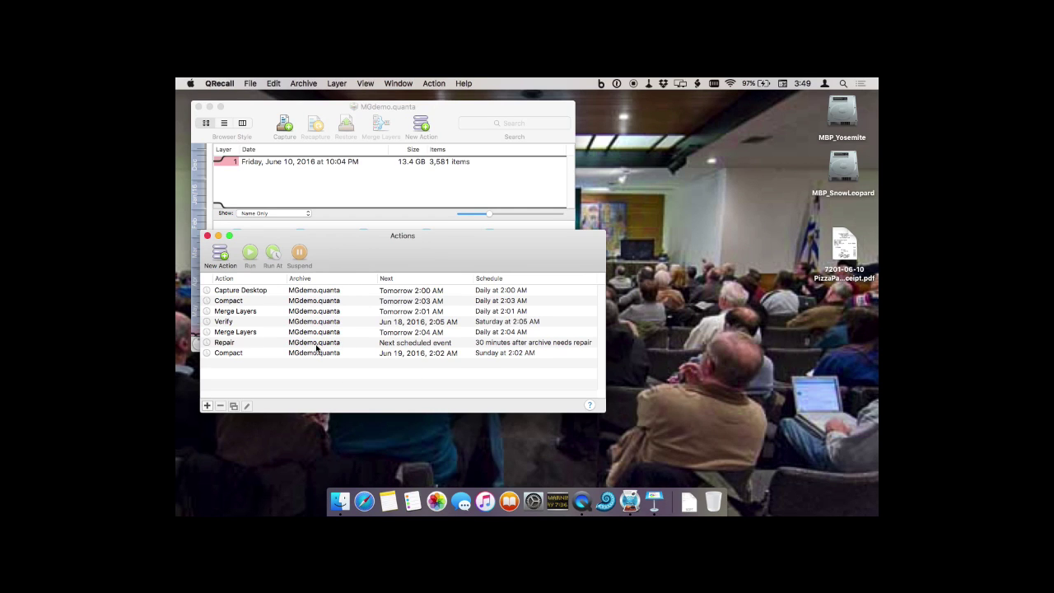
click(207, 236)
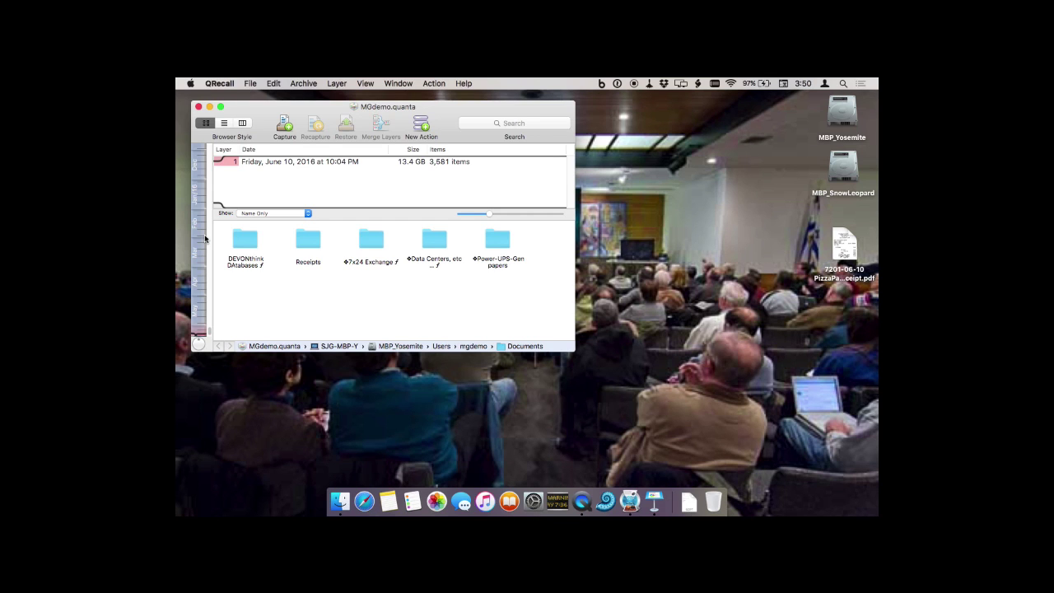
- Close the MGdemo.quanta archive window and switch to Keynote to play the presentation from the QRecall Key Features slide
click(199, 107)
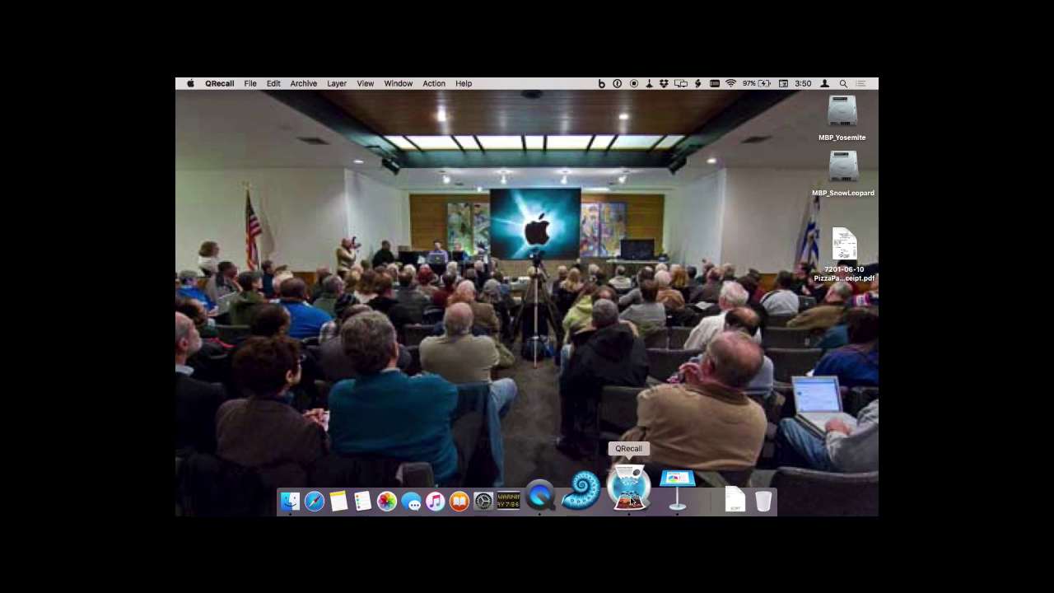
click(655, 492)
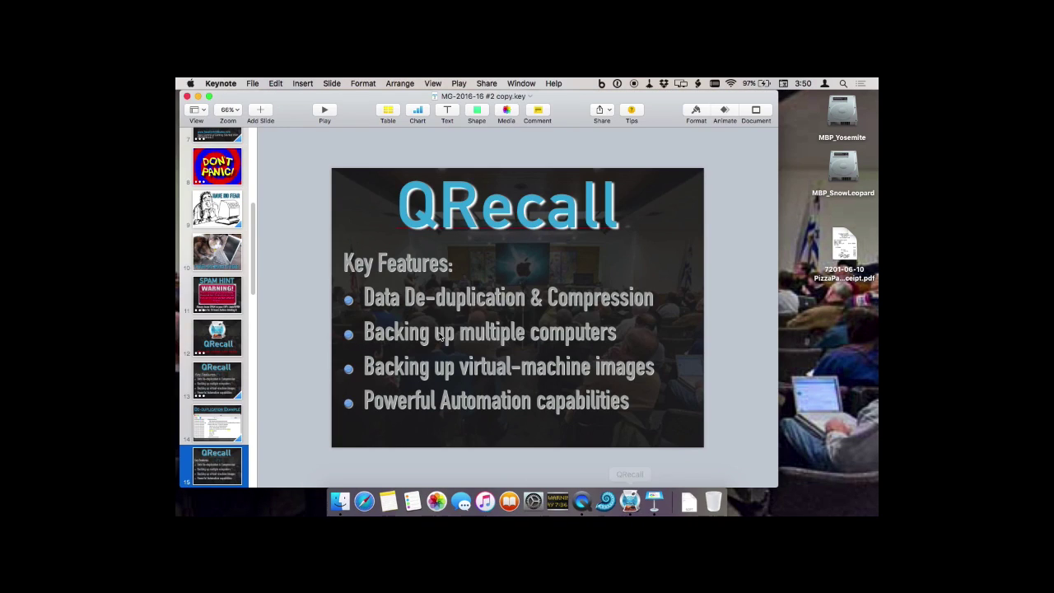
click(325, 110)
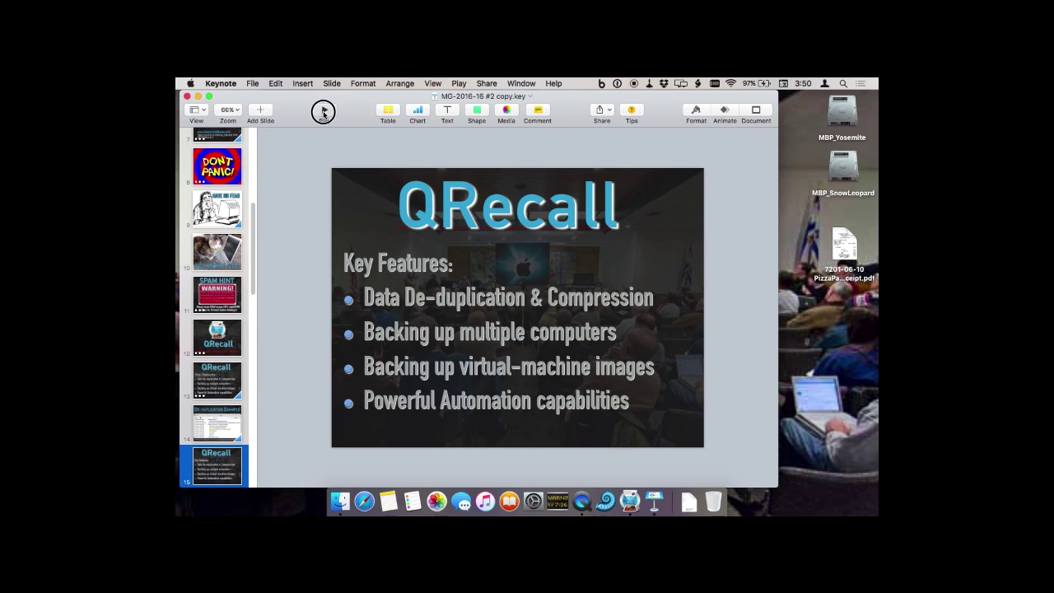
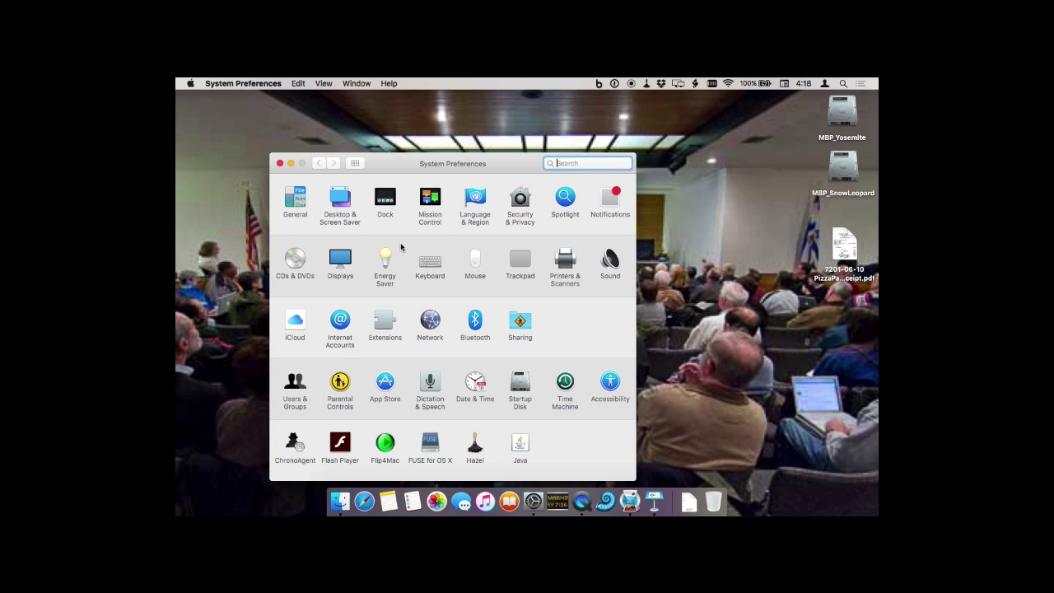
- Open the Hazel preferences and show the commands its status menu offers
click(475, 447)
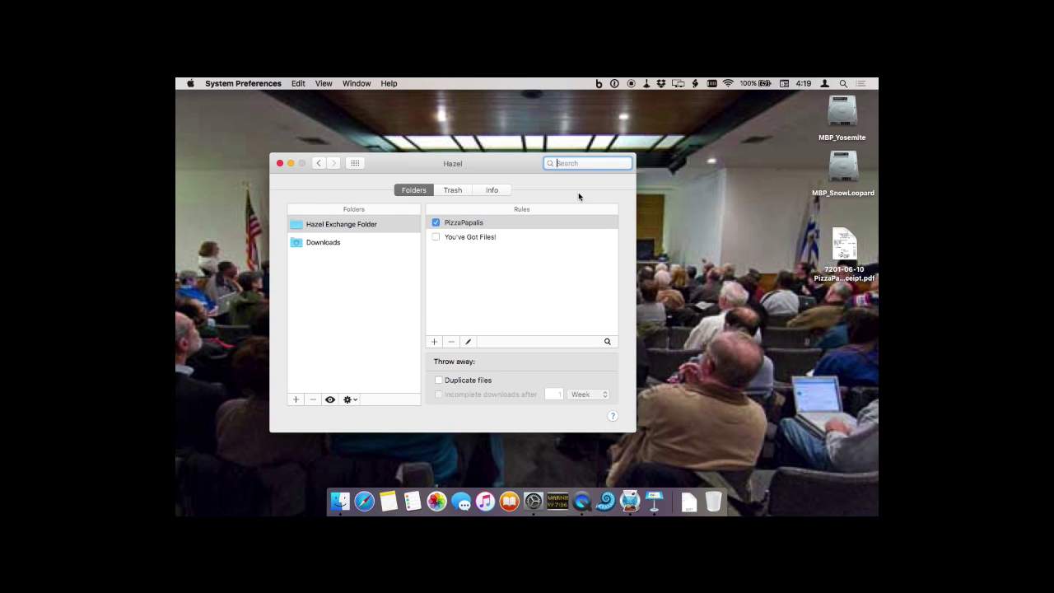
click(646, 84)
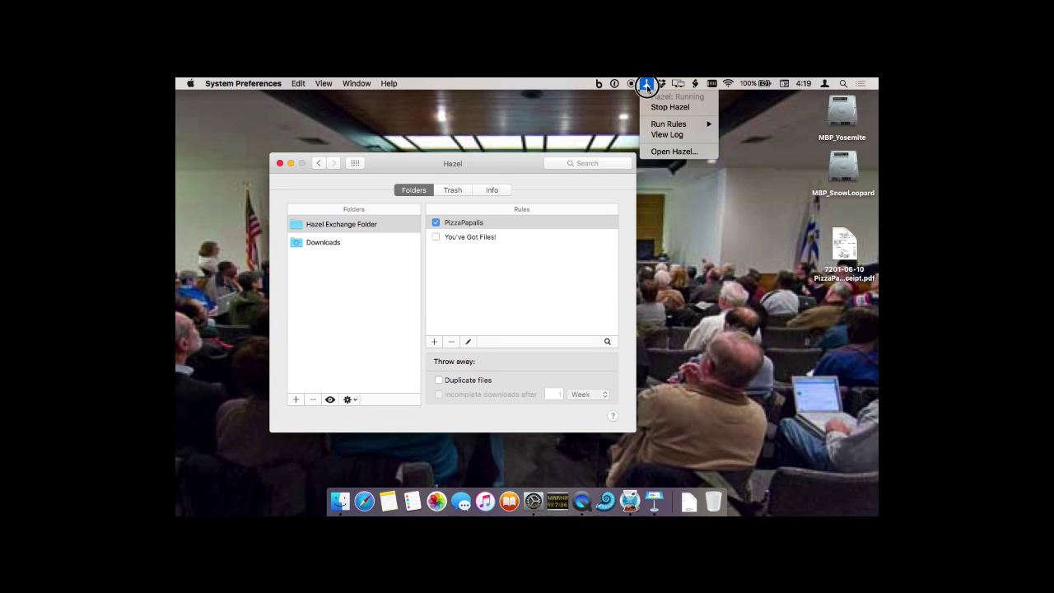
click(646, 84)
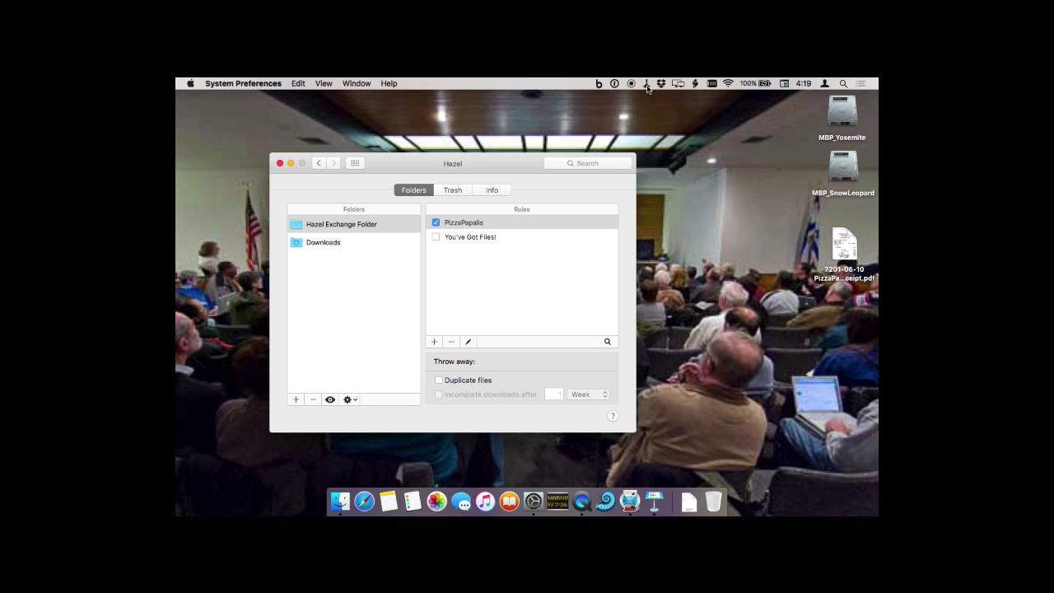
- Reposition the Hazel window and open the PizzaPapalis rule of the Hazel Exchange Folder for editing
click(466, 224)
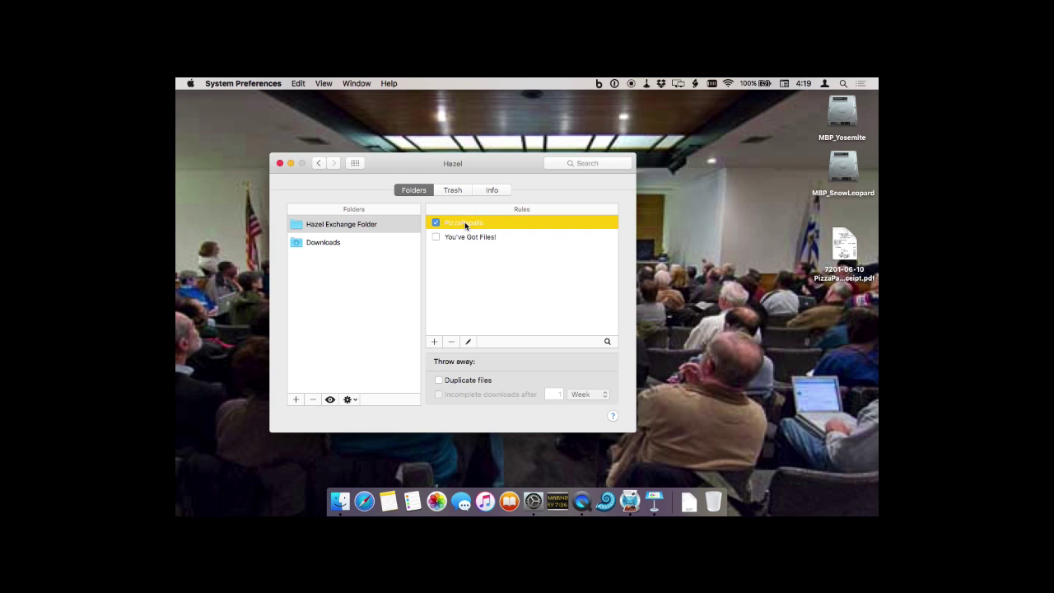
key(Return)
click(393, 164)
drag(393, 164, 428, 145)
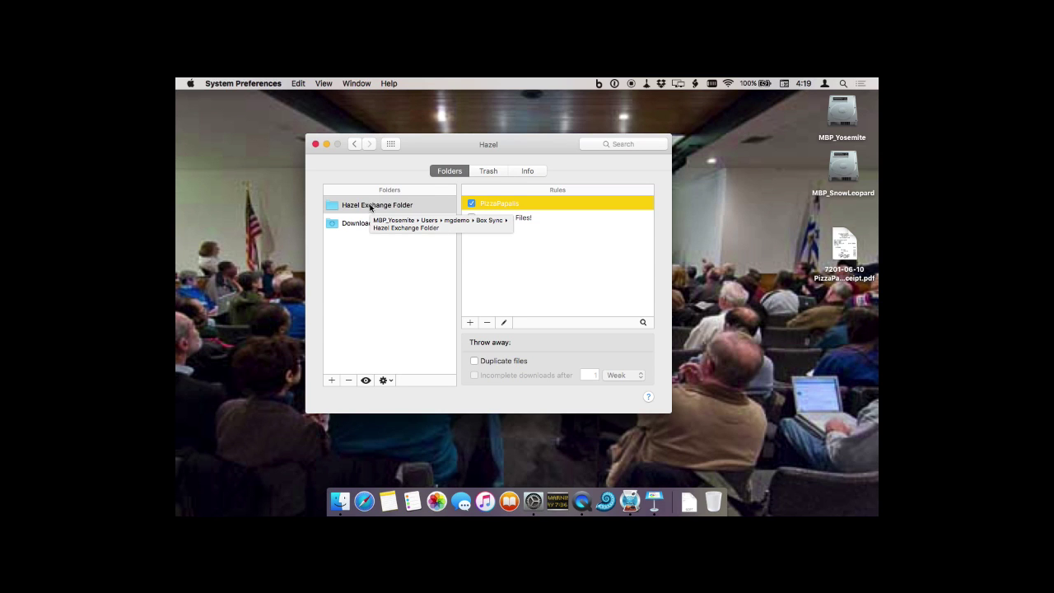
click(502, 207)
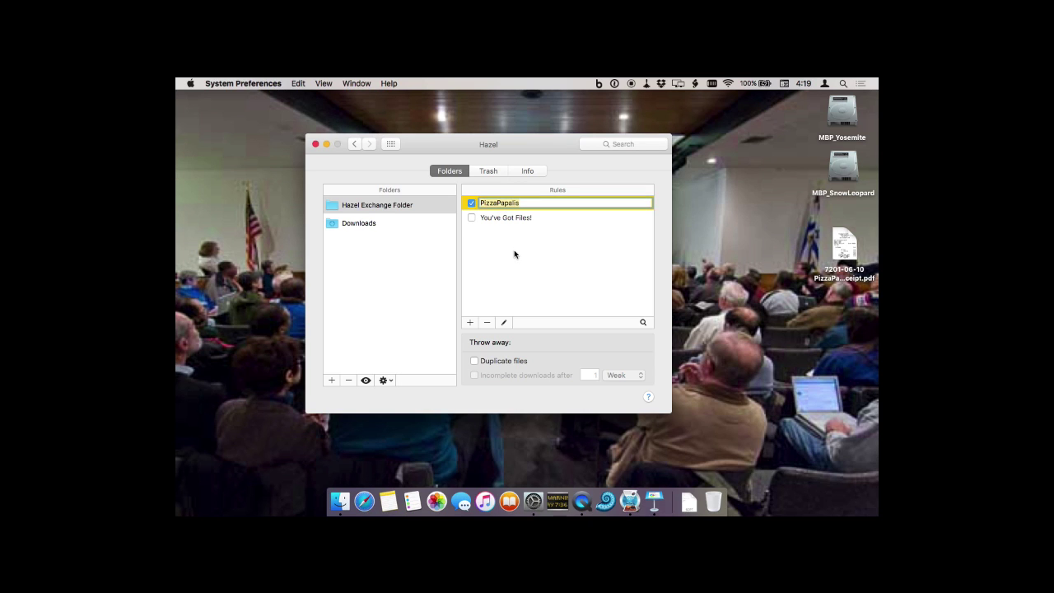
click(502, 324)
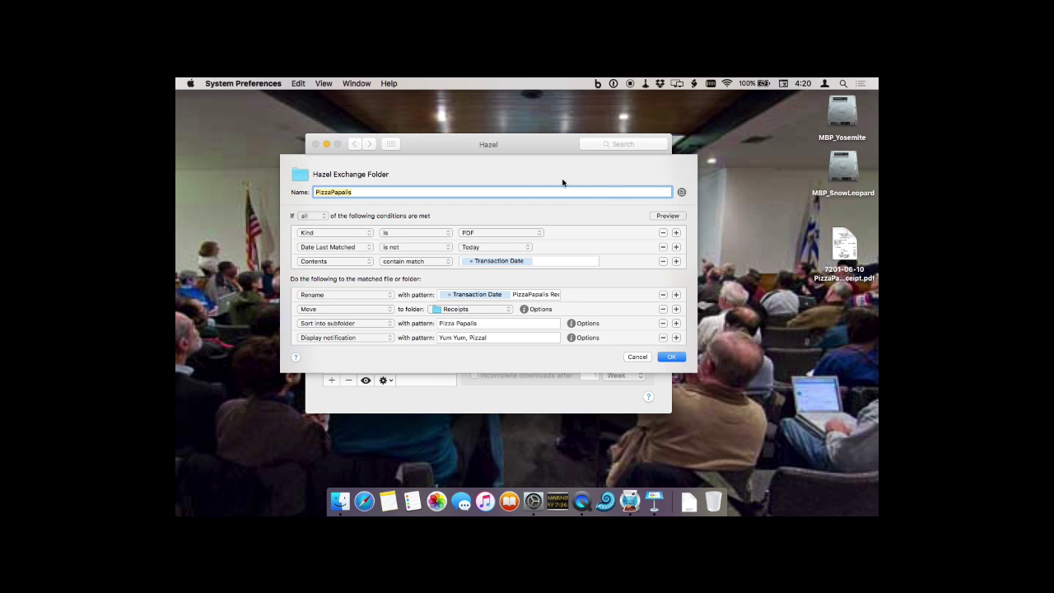
- Try to preview the PizzaPapalis rule by browsing to the Desktop or home folder for a file
click(667, 216)
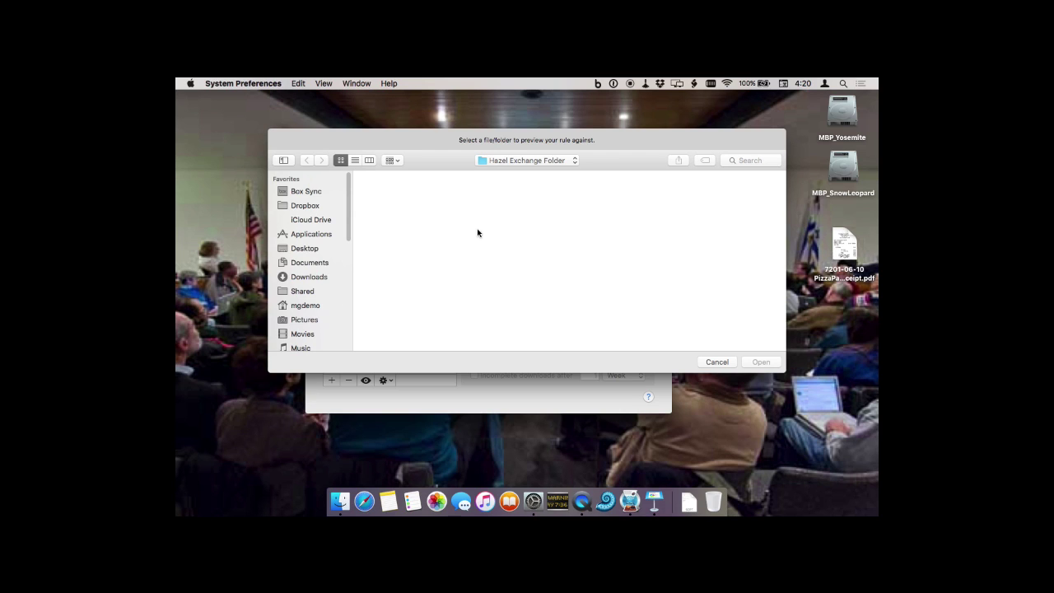
click(306, 250)
click(545, 160)
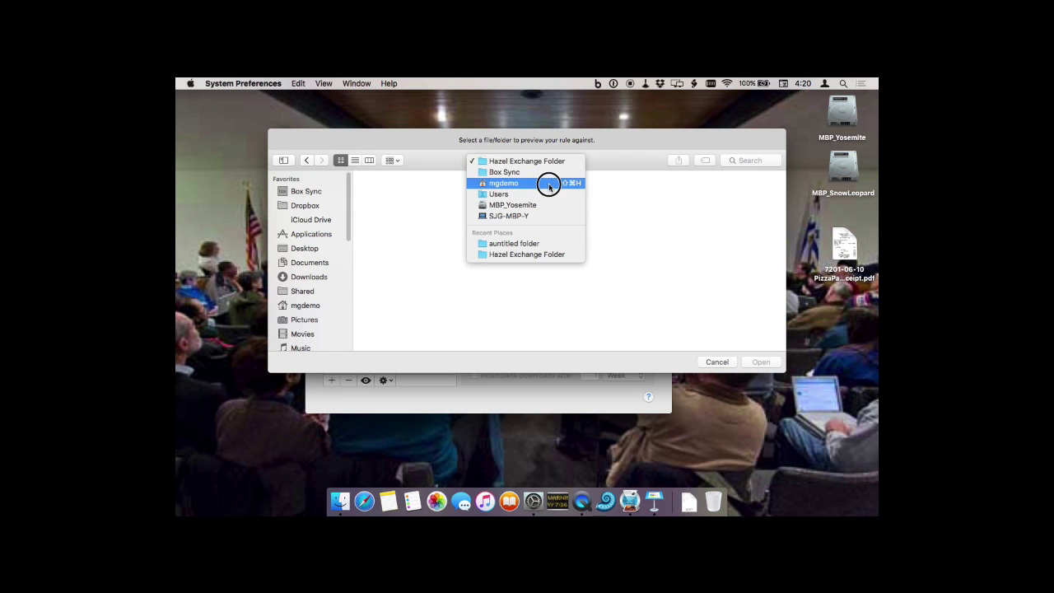
click(549, 183)
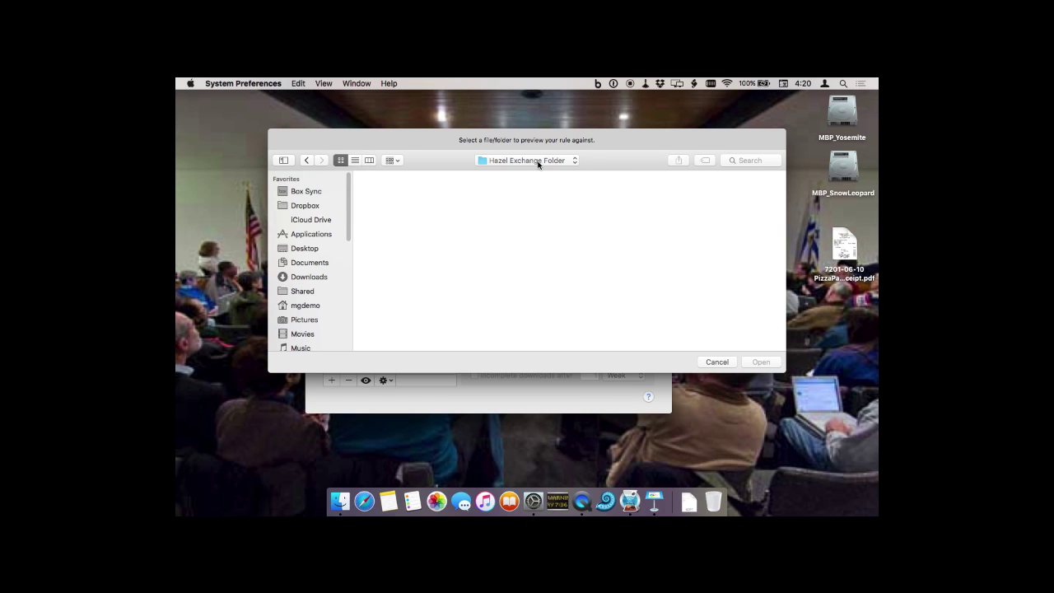
- Examine the PizzaPapalis receipt PDF from the desktop in Preview and close it
click(835, 247)
double_click(835, 247)
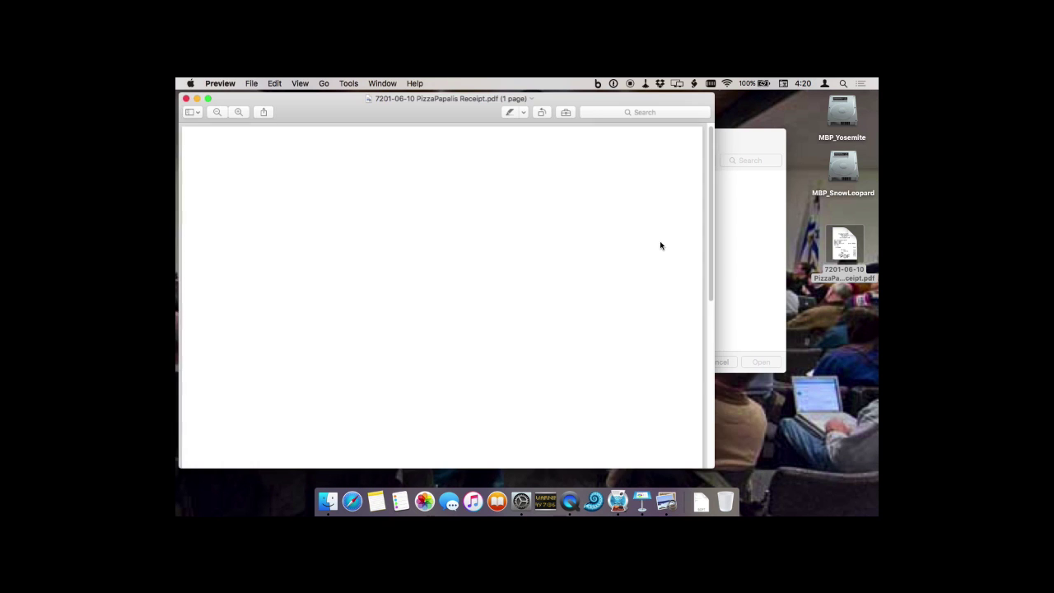
click(185, 98)
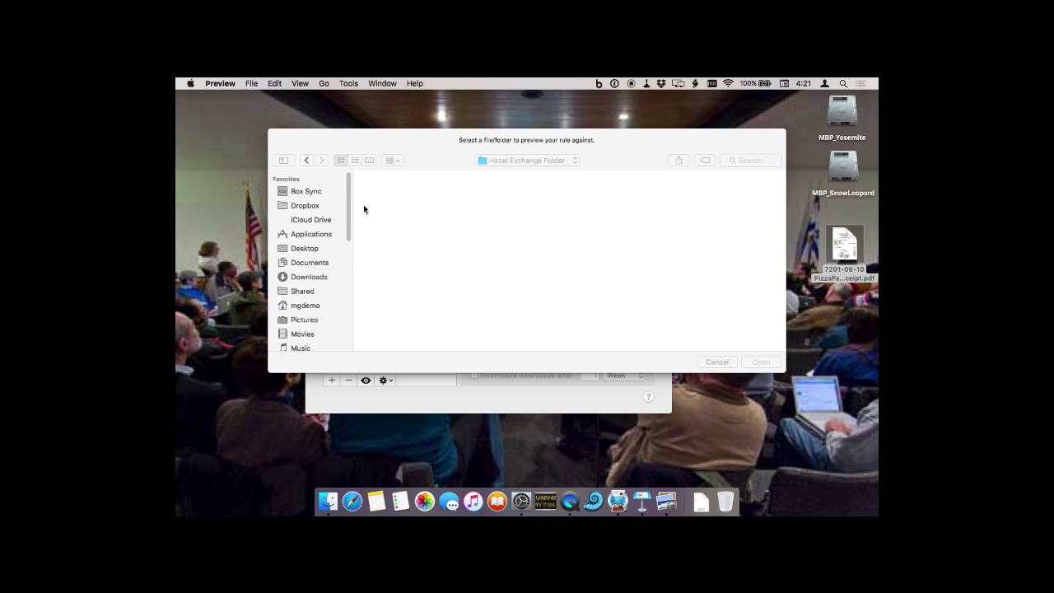
- Try to choose the desktop receipt PDF as the rule's preview file, and cancel the file selection
click(313, 250)
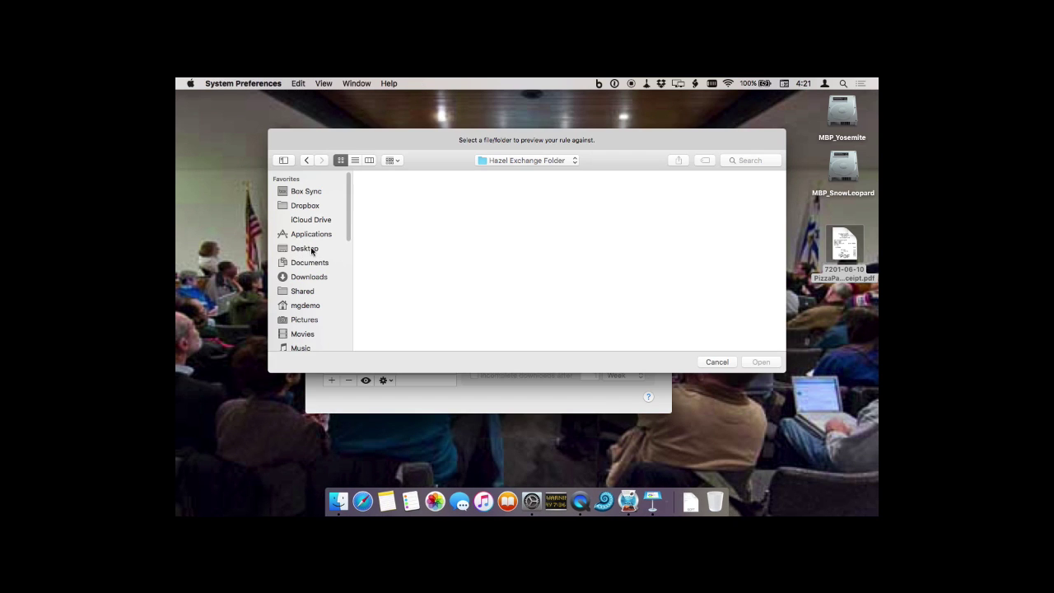
click(283, 248)
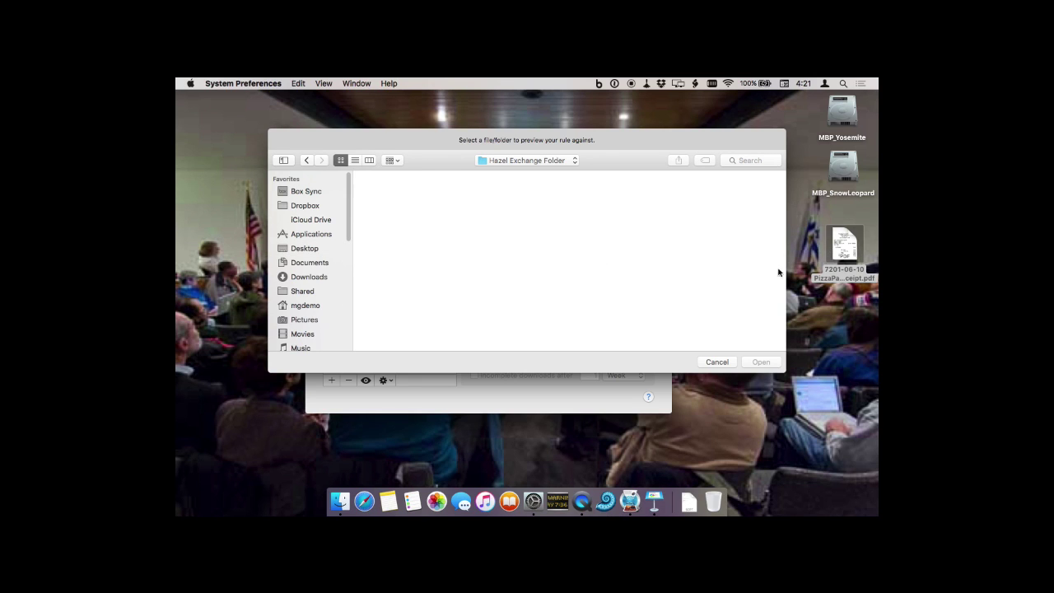
drag(840, 237, 636, 202)
click(715, 363)
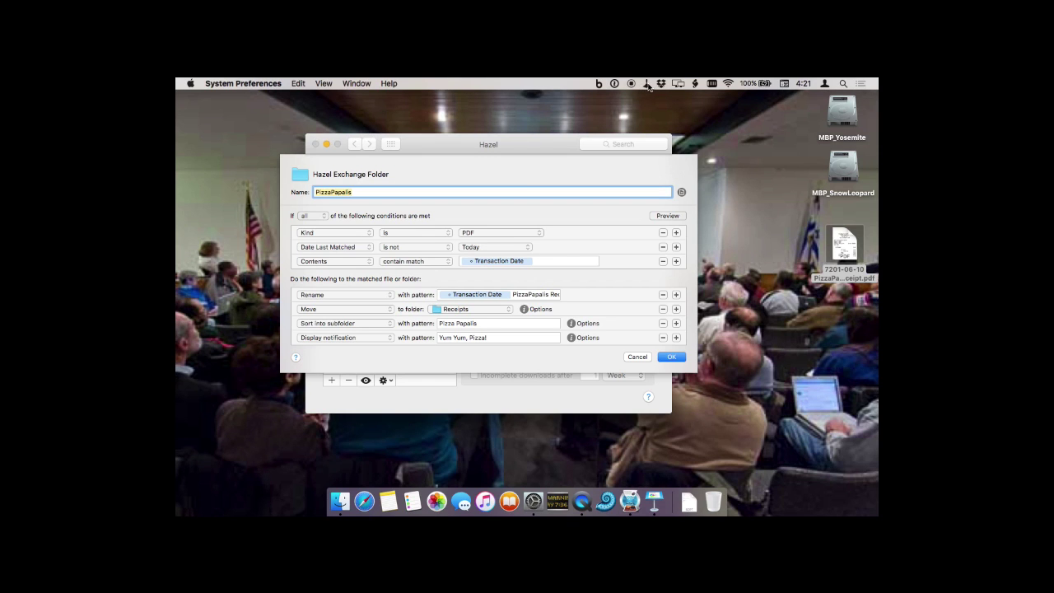
- Open the Box Sync folder and move the desktop receipt PDF into its Hazel Exchange Folder
click(599, 84)
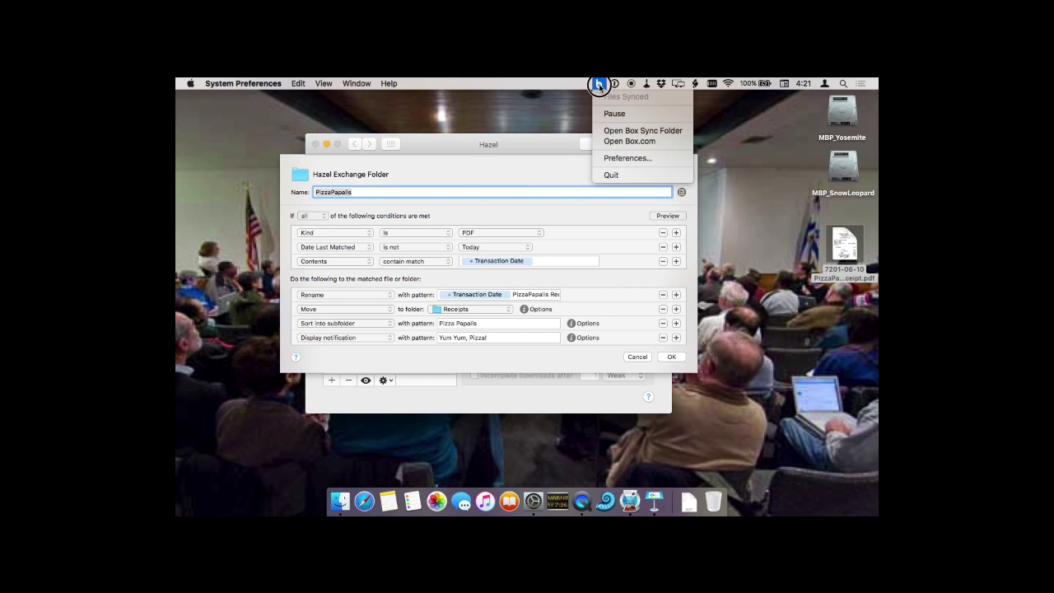
click(614, 130)
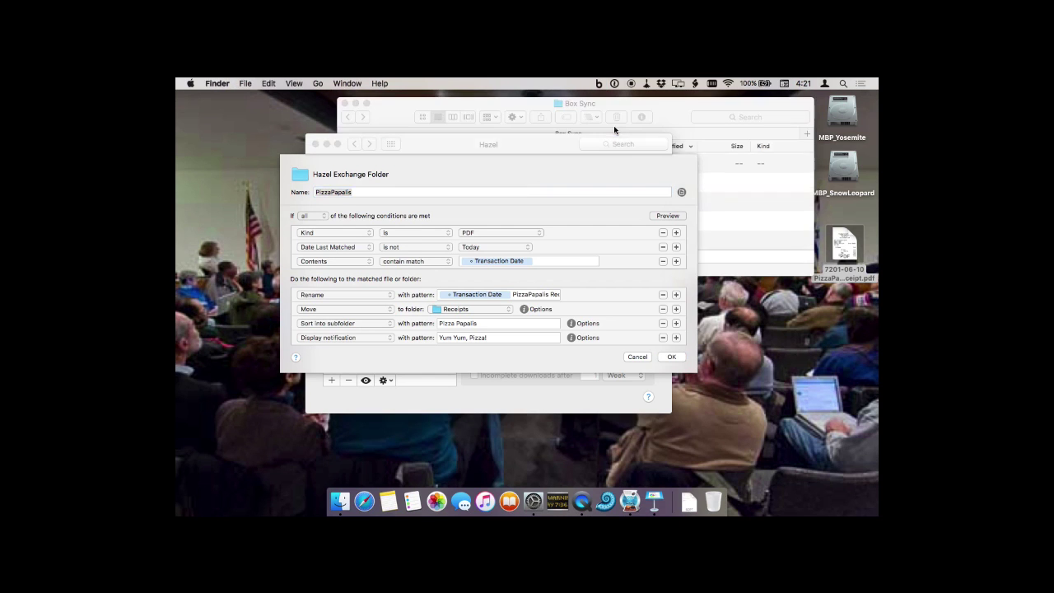
drag(842, 248, 438, 167)
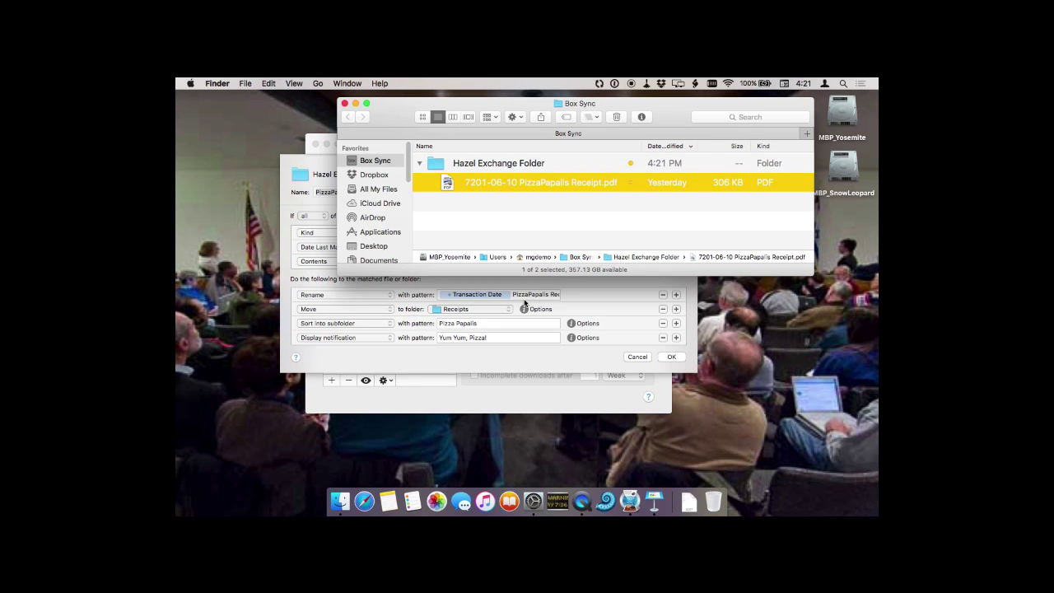
- Dismiss the rule editor, disable the PizzaPapalis rule, and reopen the rule for editing
click(546, 357)
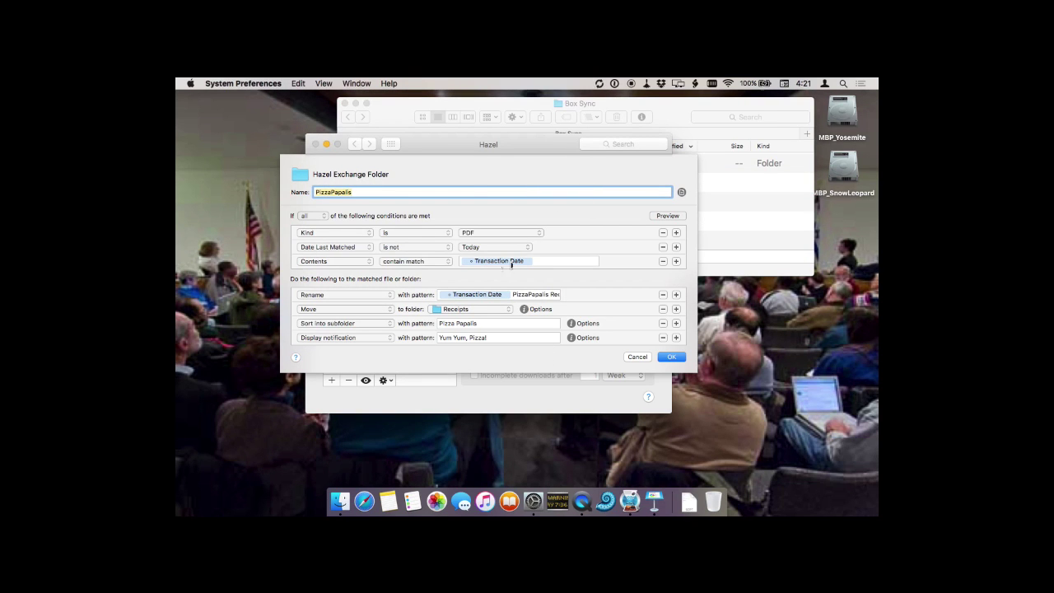
click(643, 357)
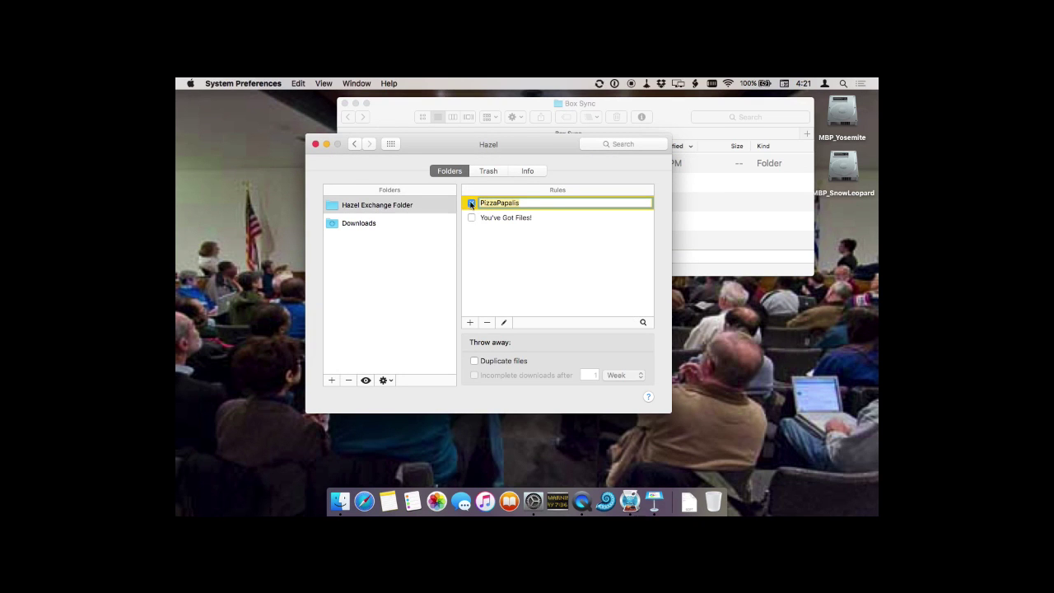
click(468, 204)
click(502, 323)
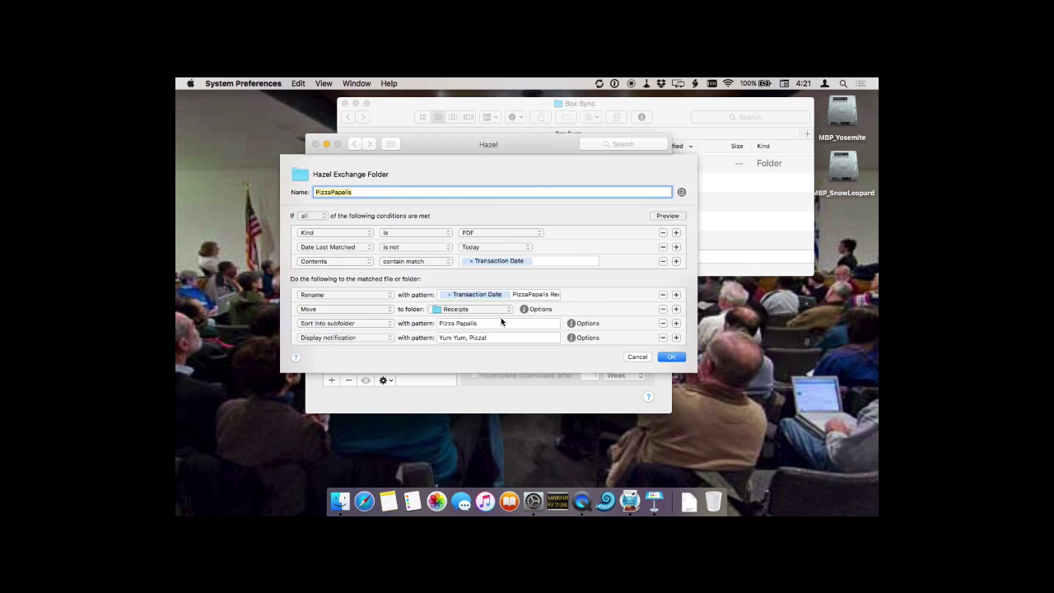
- Try to preview the PizzaPapalis rule against a file in the Hazel Exchange Folder, and cancel the selection
click(667, 216)
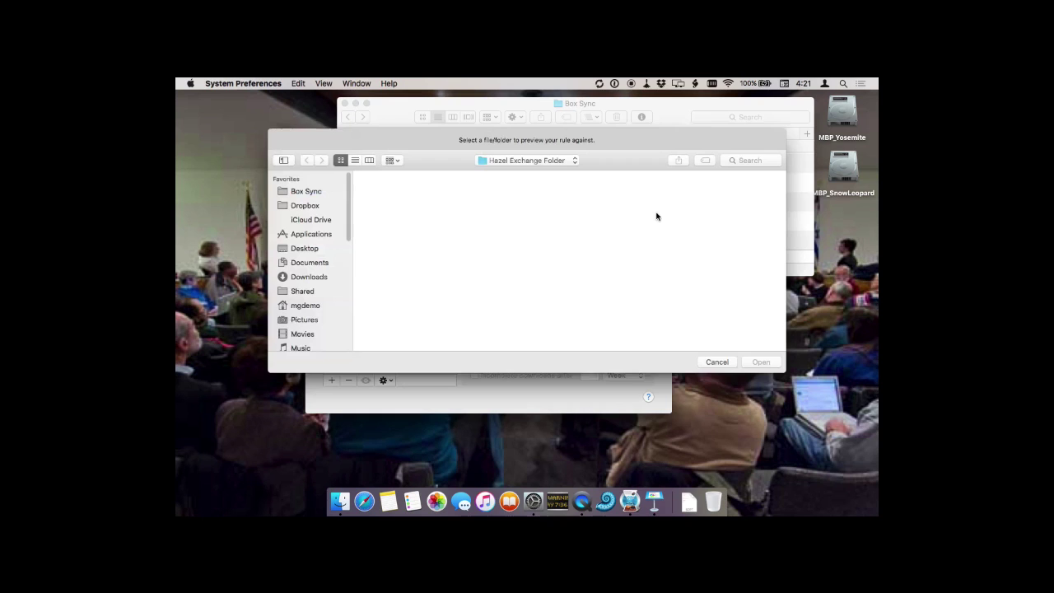
click(528, 162)
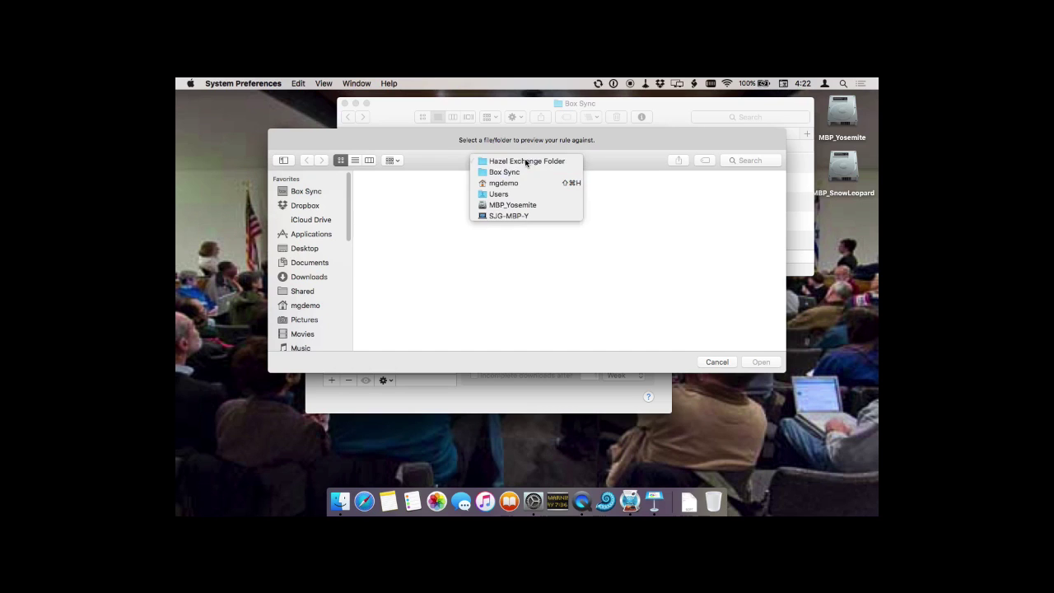
click(525, 160)
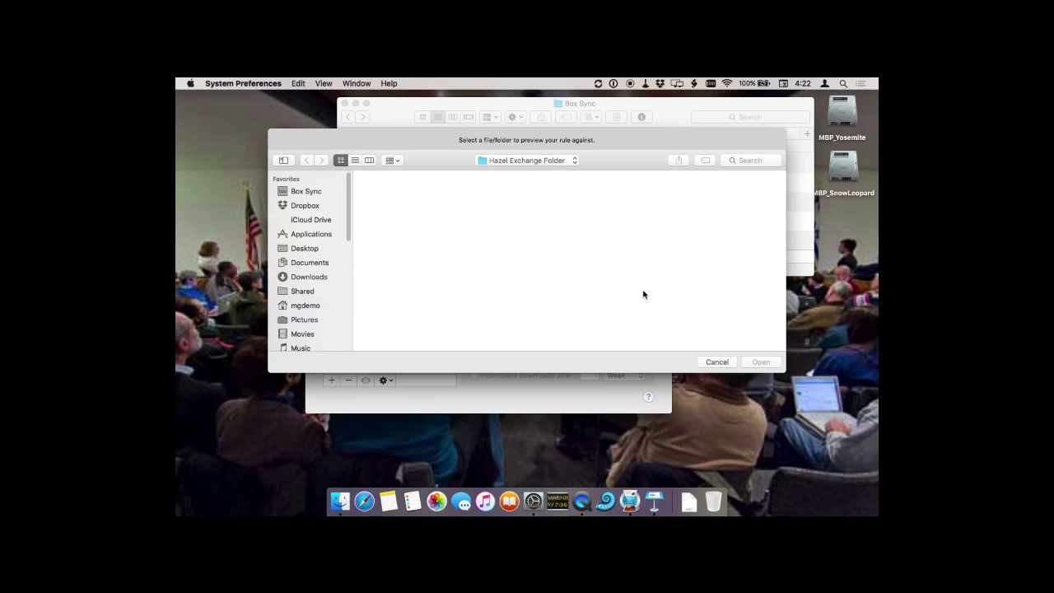
click(708, 362)
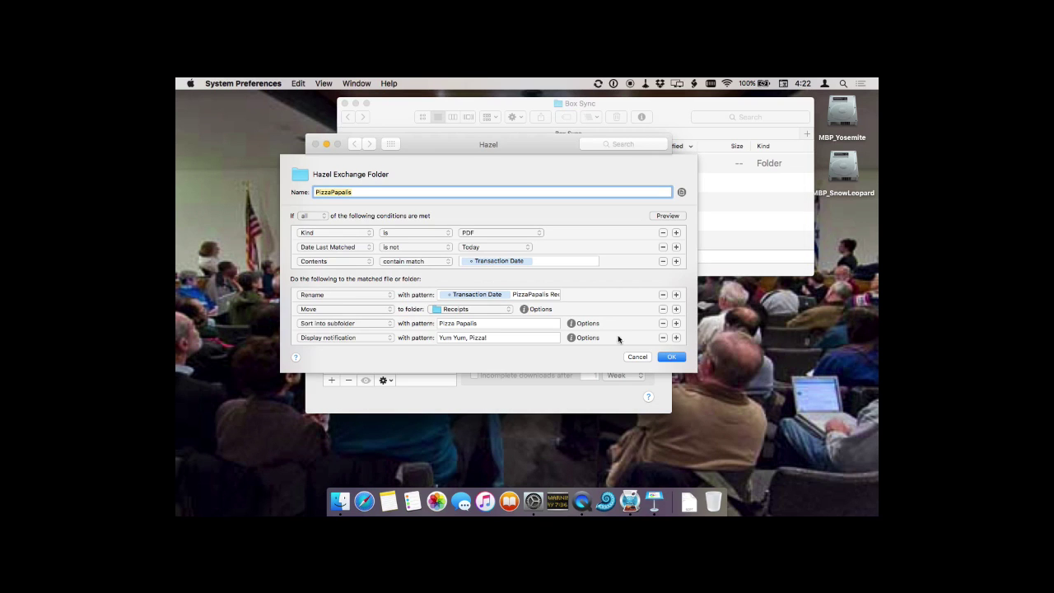
- Move 7201-06-10 PizzaPapalis Receipt.pdf from the Pizza Papalis folder in Documents back to the desktop, and close the Finder window
click(733, 249)
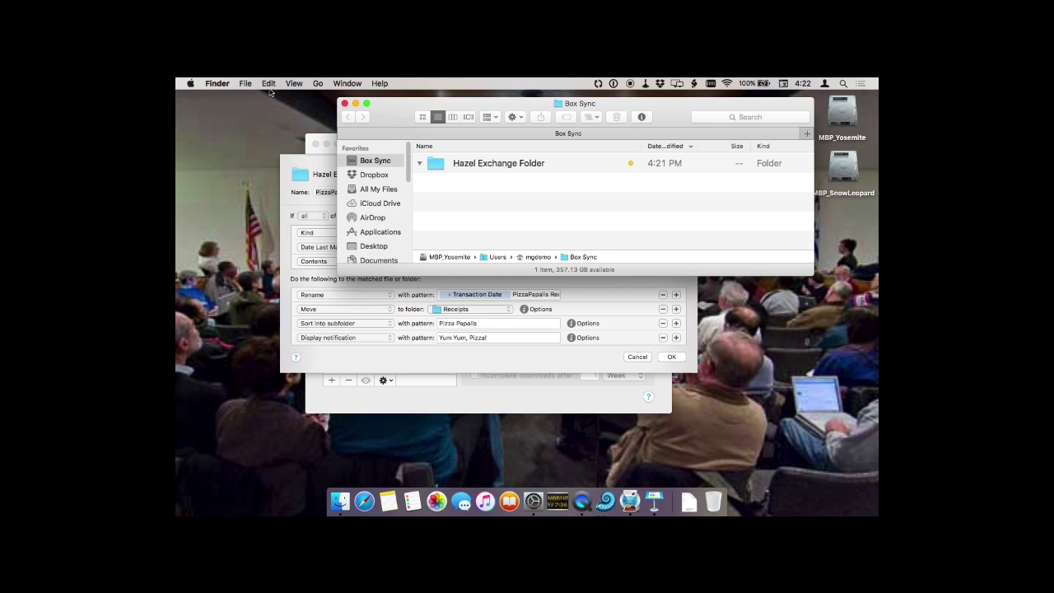
click(315, 83)
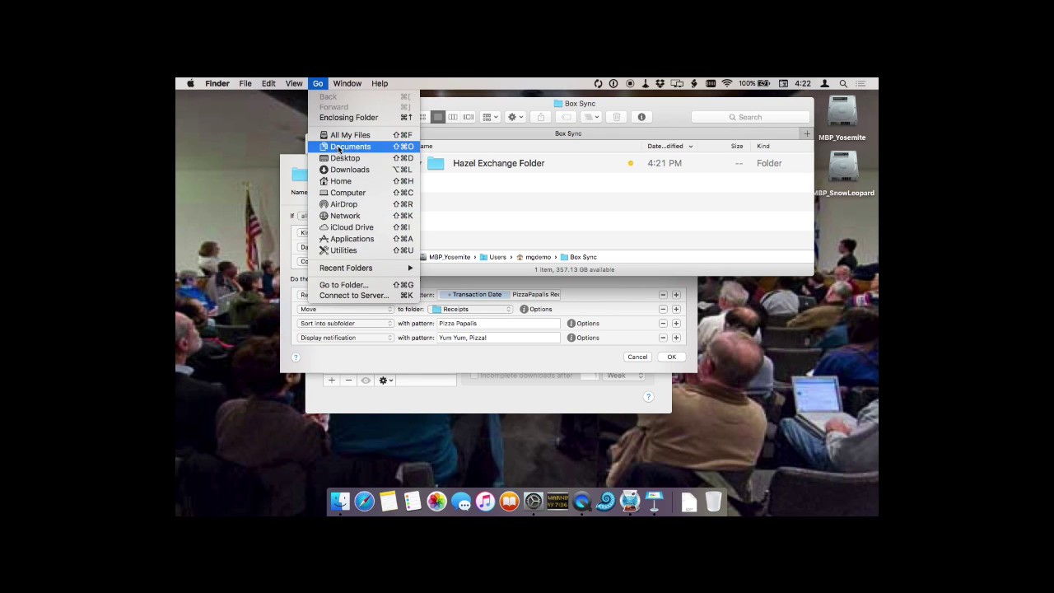
key(Escape)
key(super+shift+o)
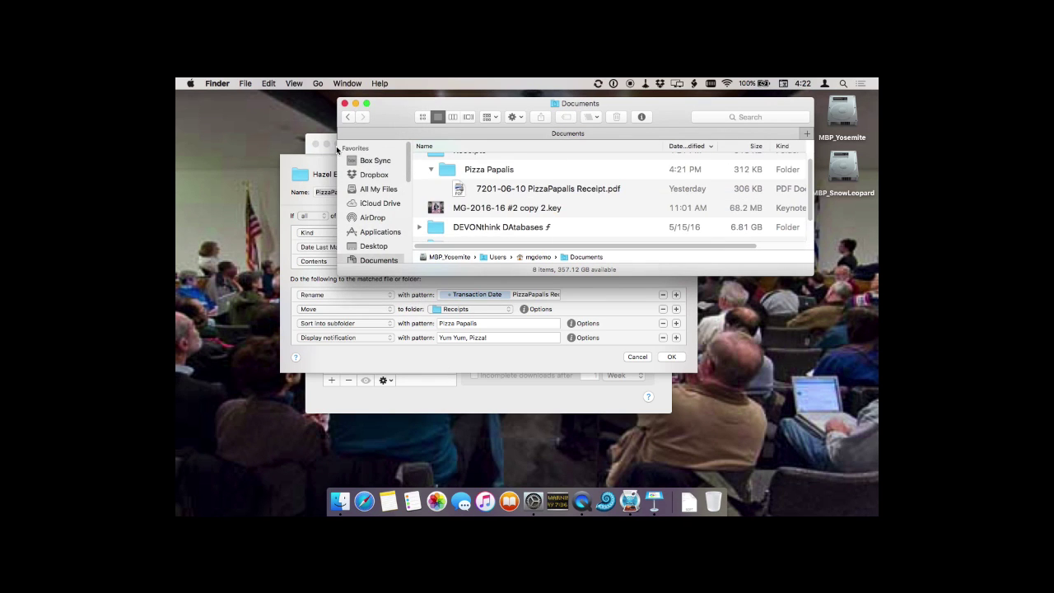
drag(455, 192, 239, 193)
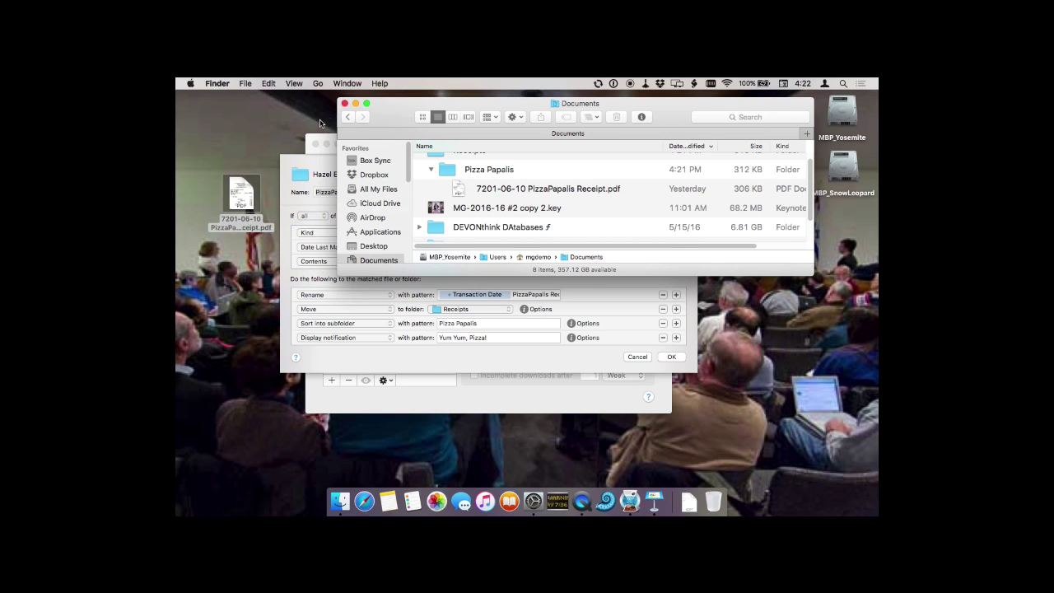
click(344, 104)
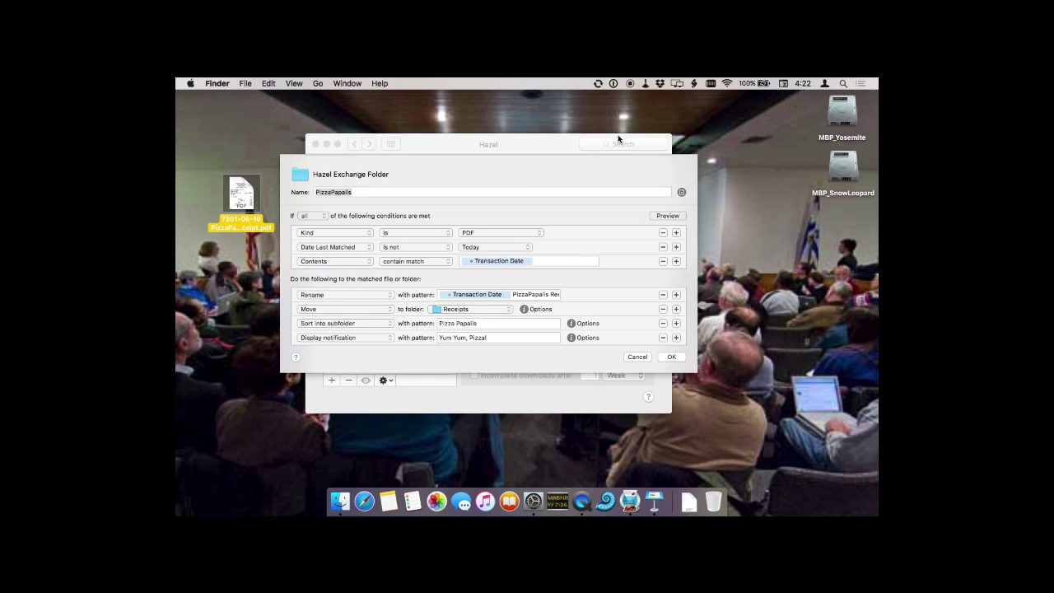
- Move the receipt PDF from the desktop into Box Sync's Hazel Exchange Folder, close the folder window, and return to the PizzaPapalis rule editor
click(350, 83)
click(350, 83)
click(599, 85)
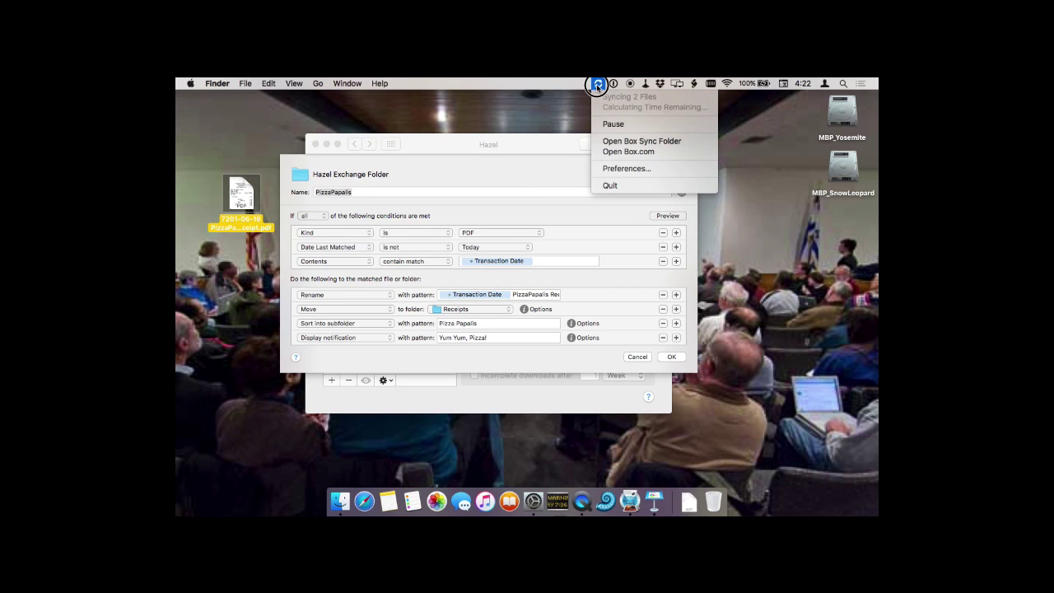
click(616, 143)
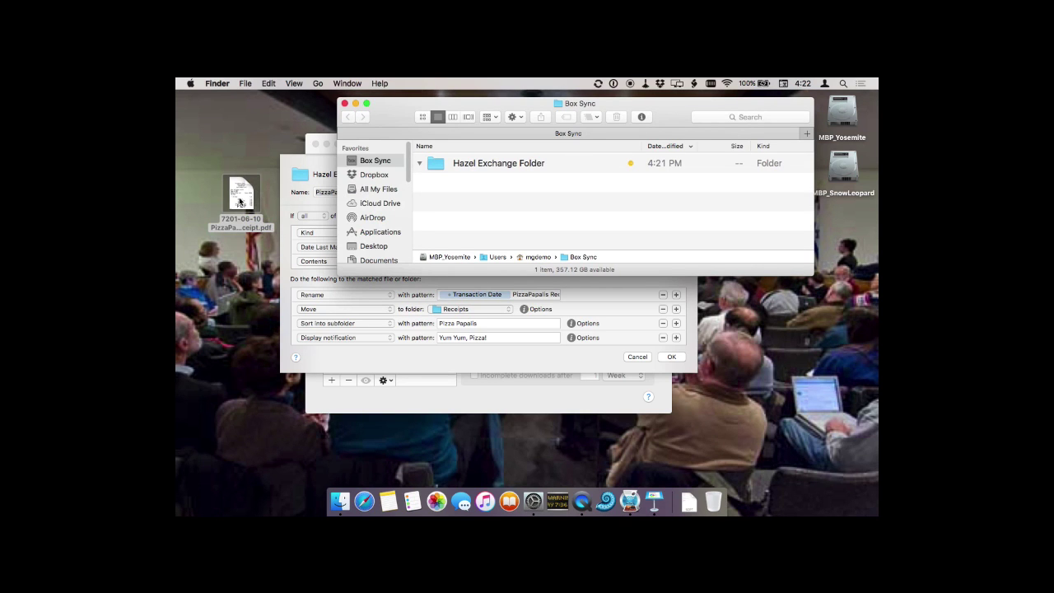
drag(240, 200, 432, 167)
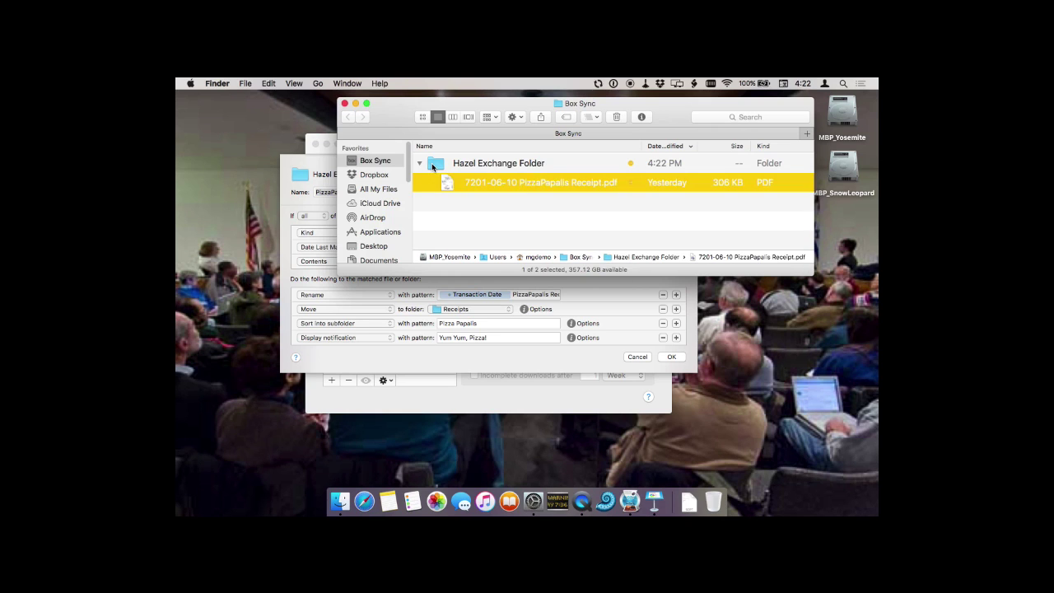
click(346, 103)
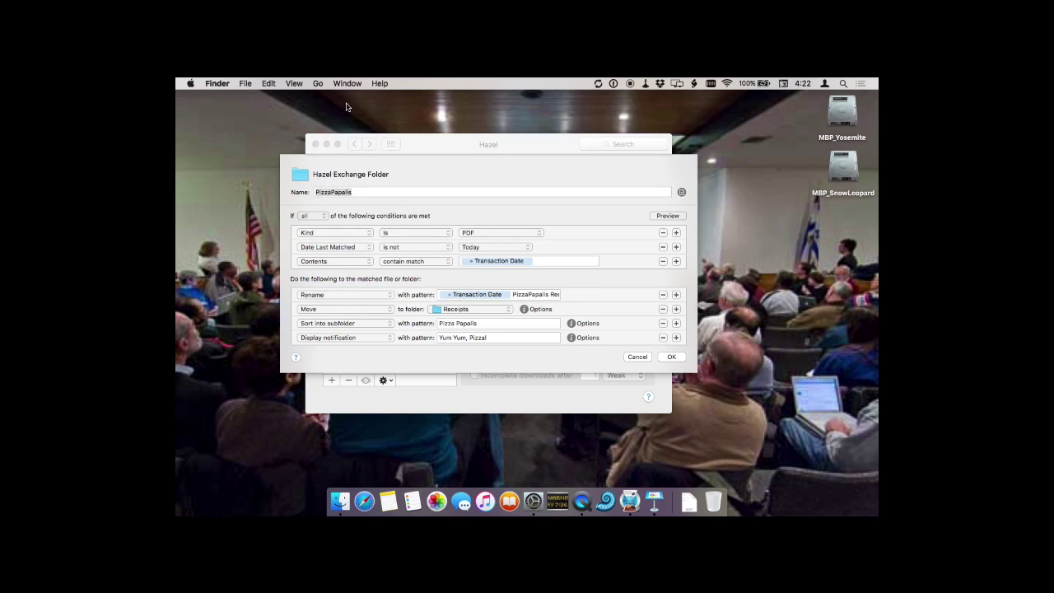
click(600, 358)
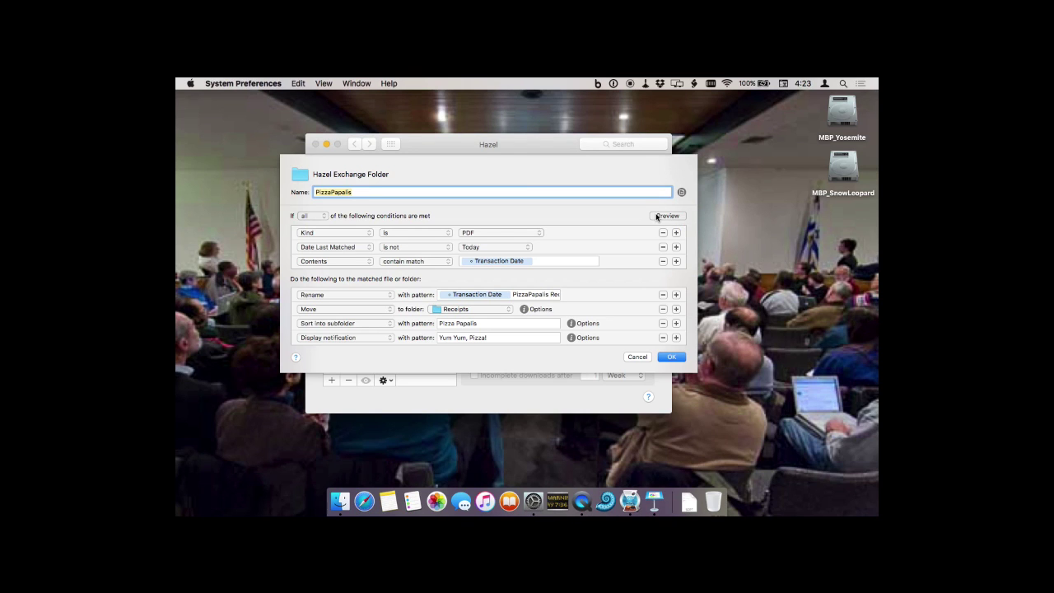
- Preview the PizzaPapalis rule against the receipt PDF in the Hazel Exchange Folder, and close the rule editor
click(664, 215)
click(388, 194)
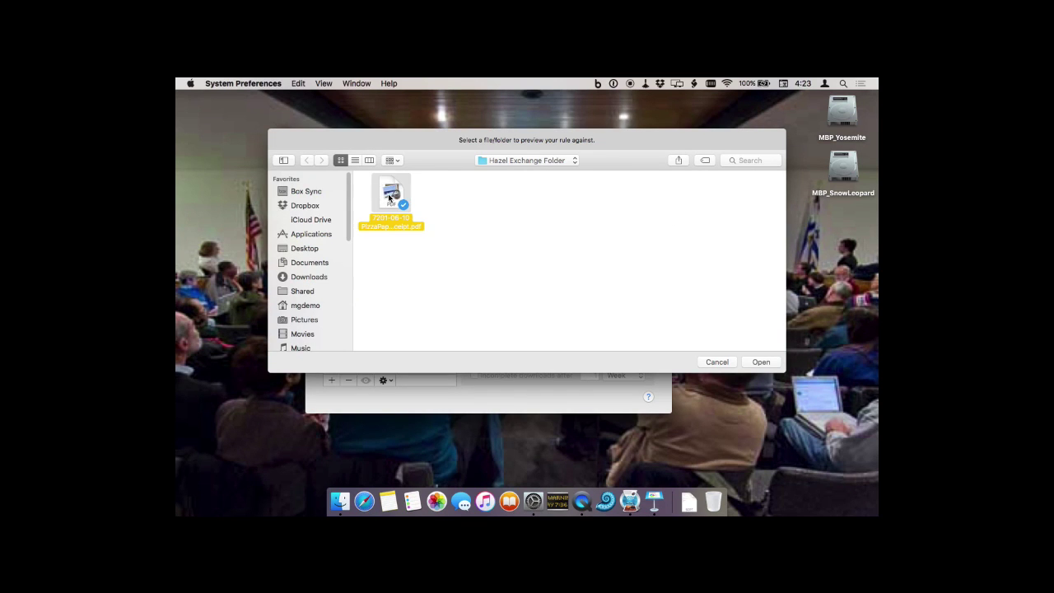
click(759, 363)
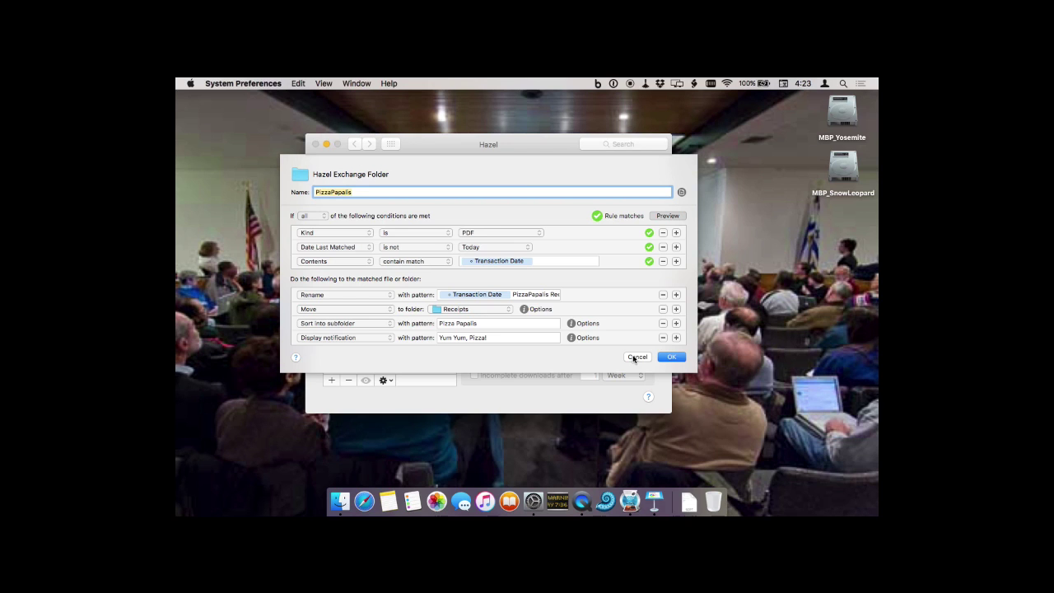
click(665, 357)
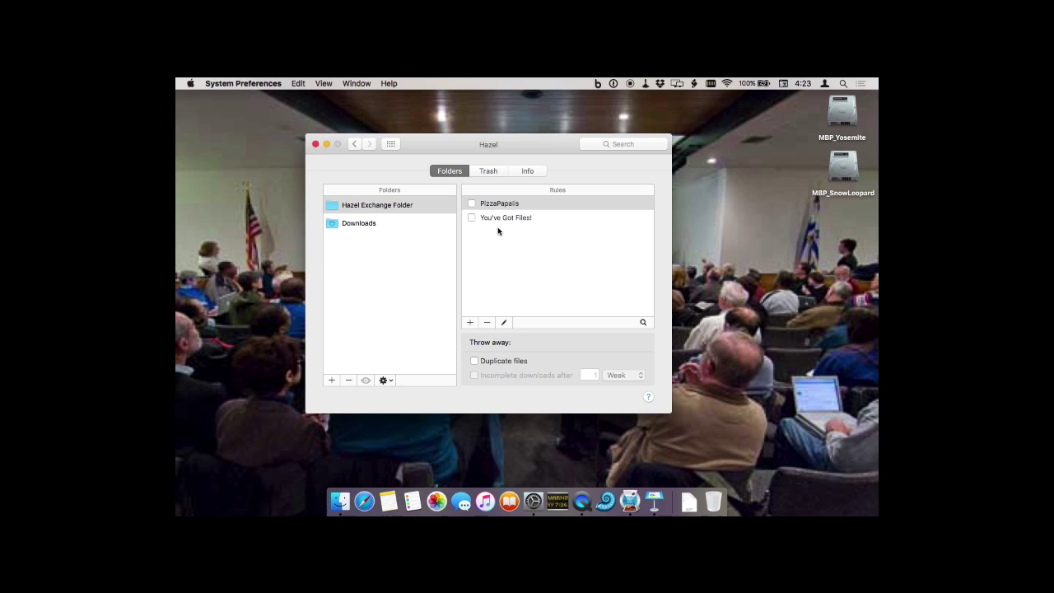
- Start a new rule for the Hazel Exchange Folder and check the all, any and none options for meeting its conditions
click(503, 323)
click(470, 322)
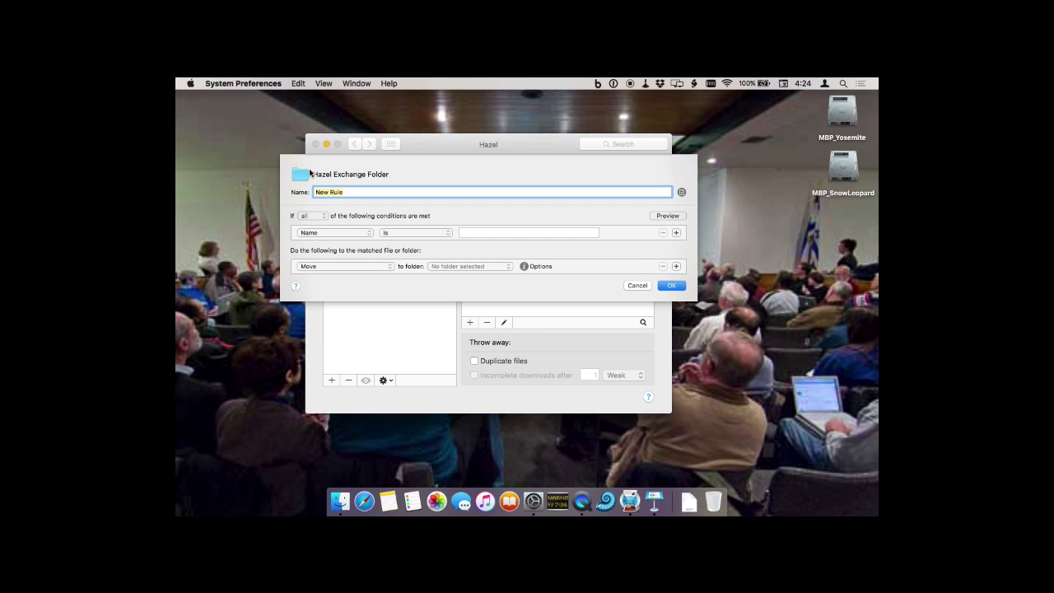
click(314, 215)
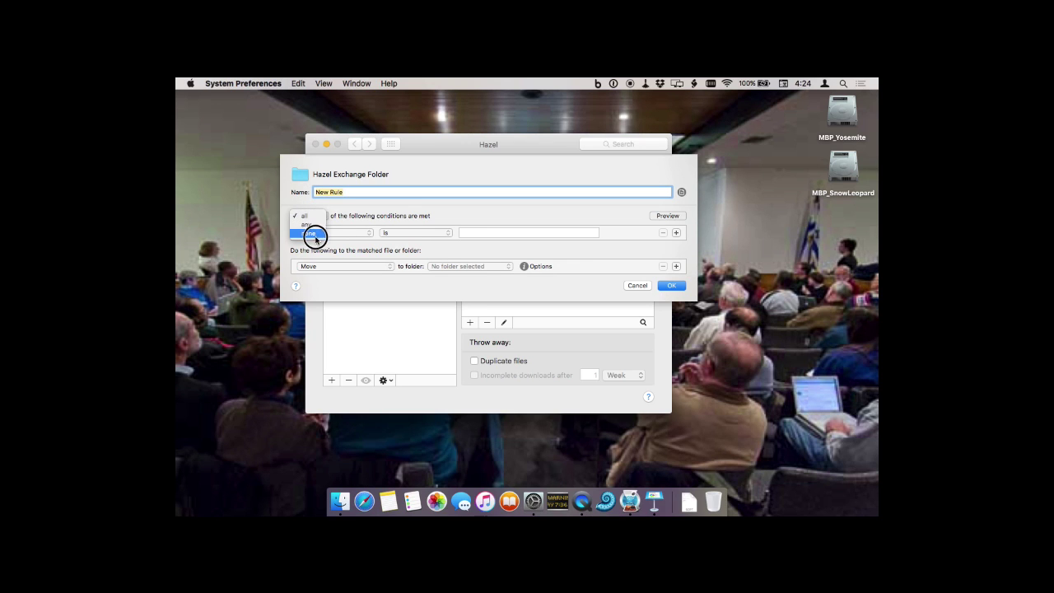
click(388, 209)
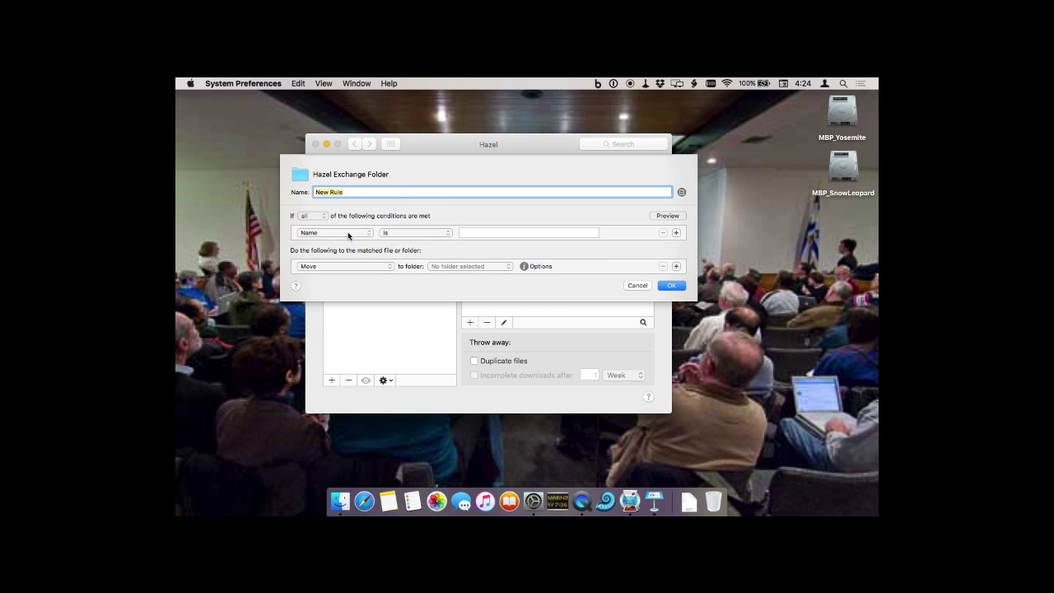
- Browse the condition attributes for the new rule, including the extended list of other file attributes and their descriptions
click(348, 234)
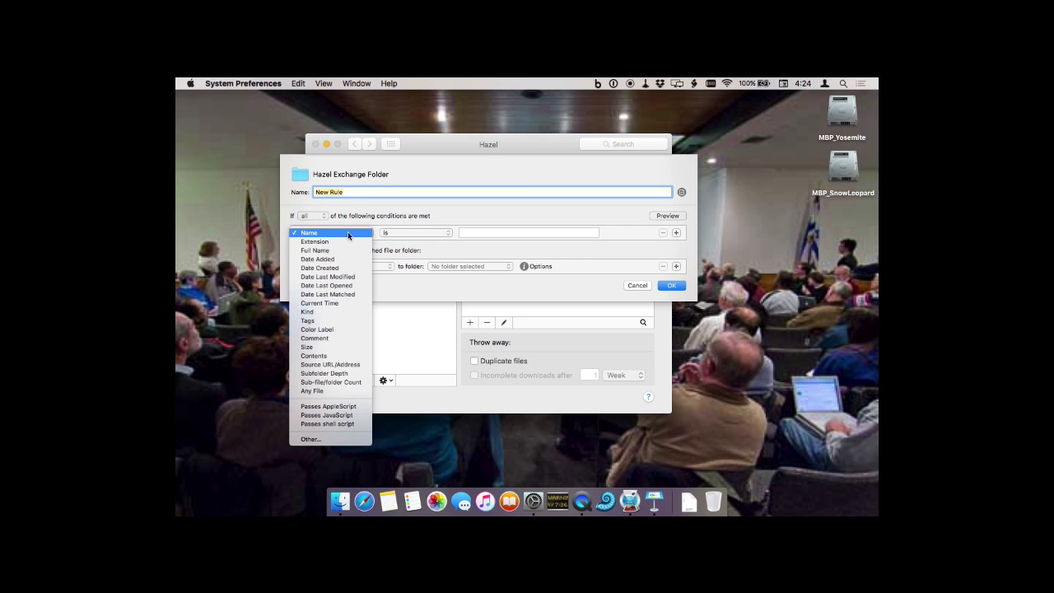
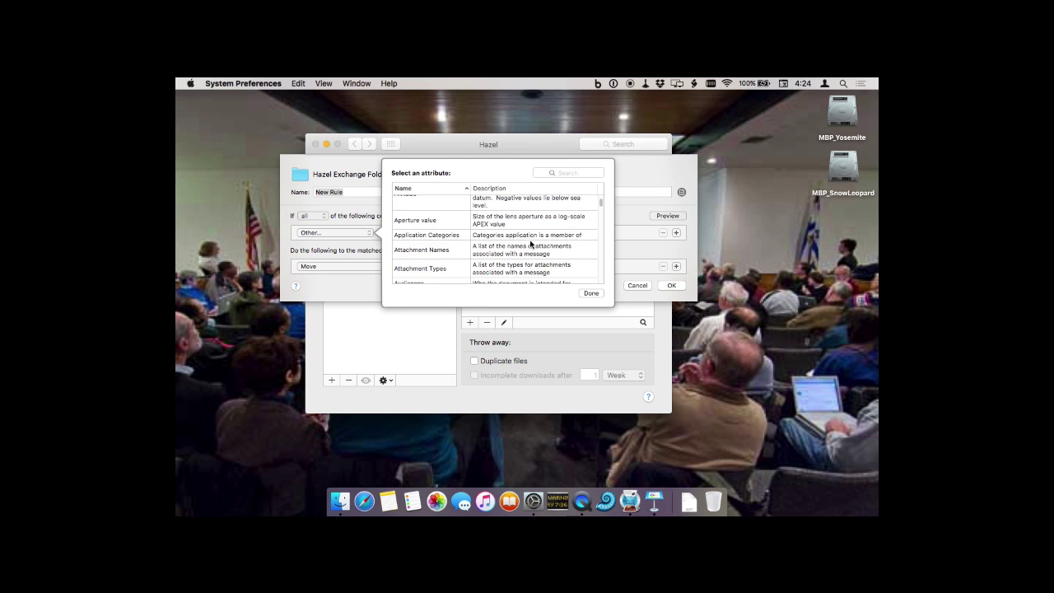
scroll(531, 244, down, 1)
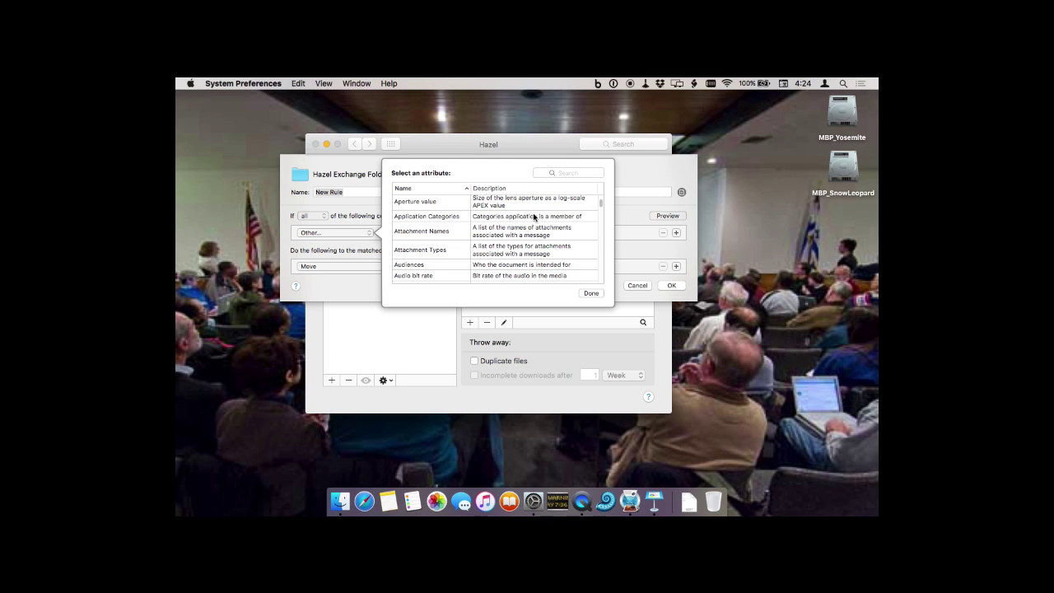
scroll(535, 237, down, 1)
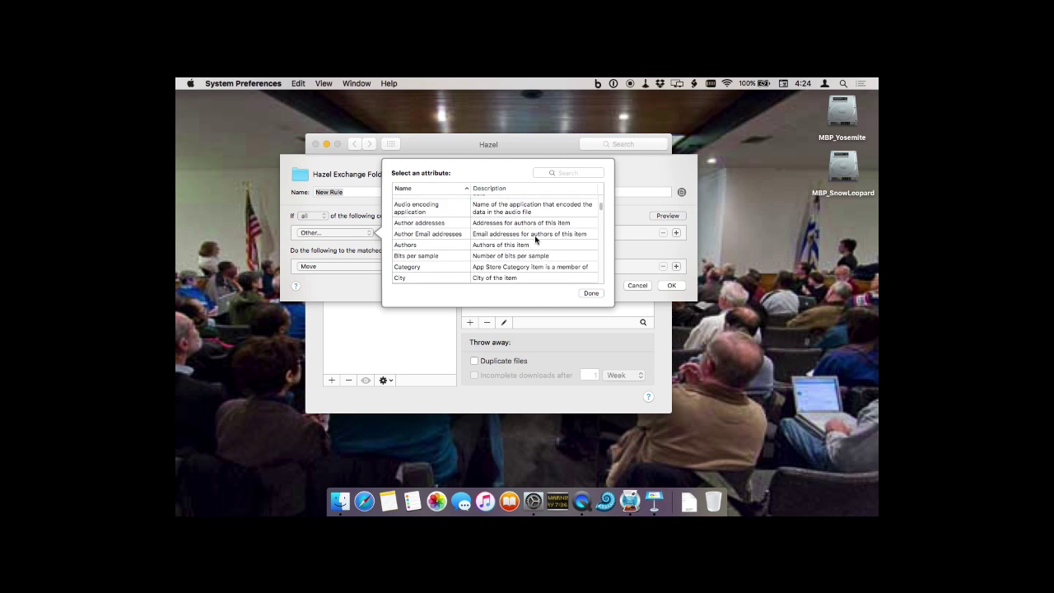
scroll(535, 240, down, 3)
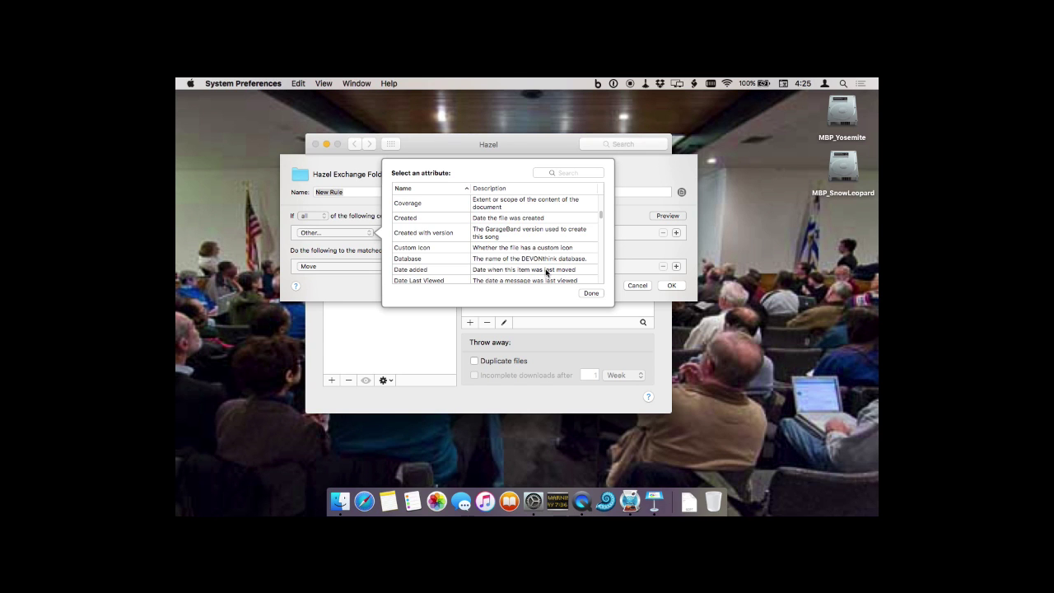
scroll(532, 264, down, 5)
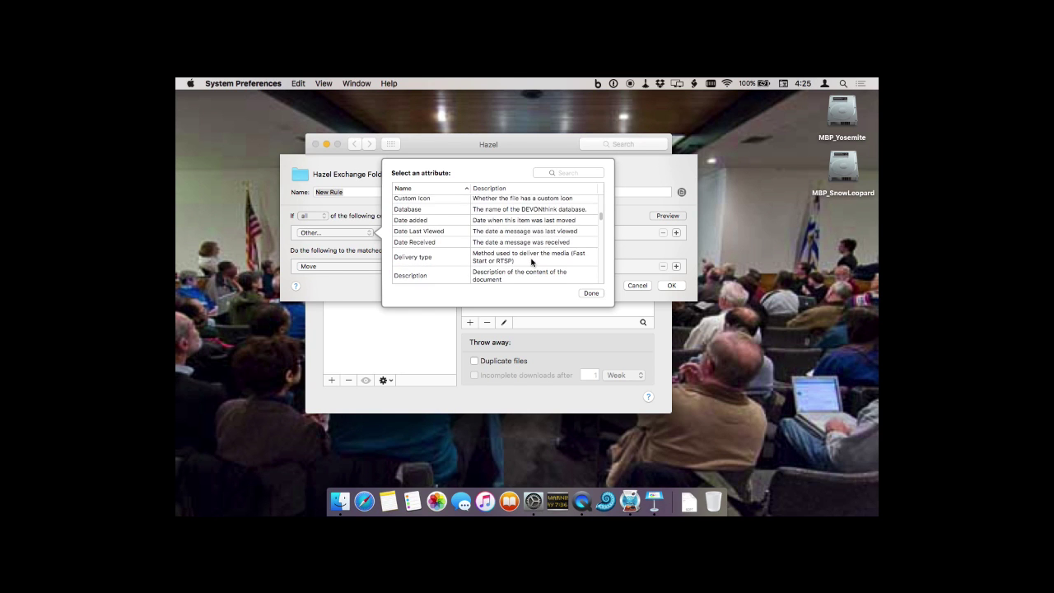
scroll(532, 263, up, 3)
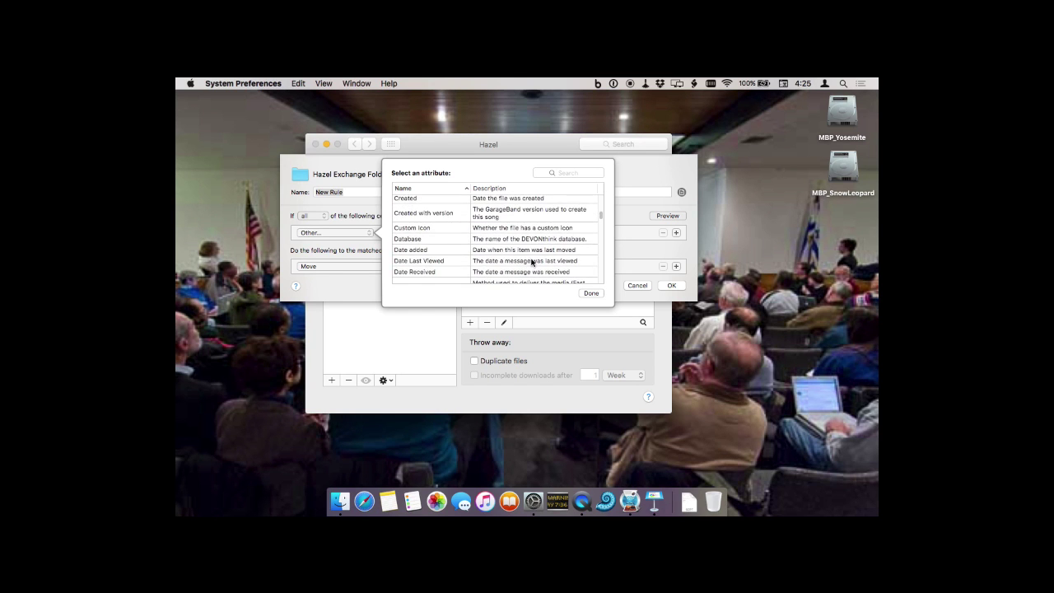
scroll(535, 267, down, 5)
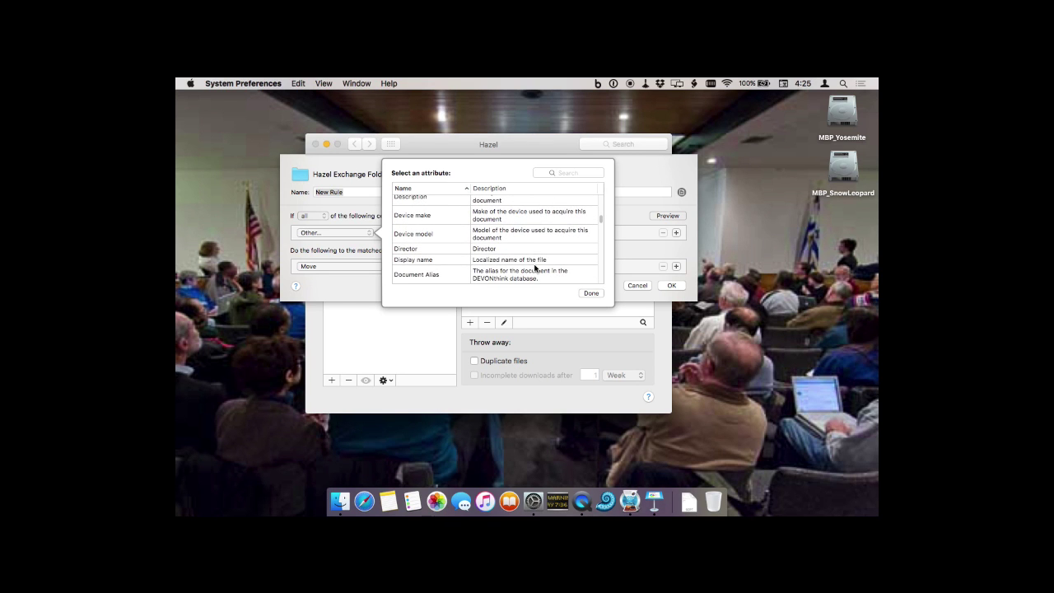
scroll(534, 266, down, 8)
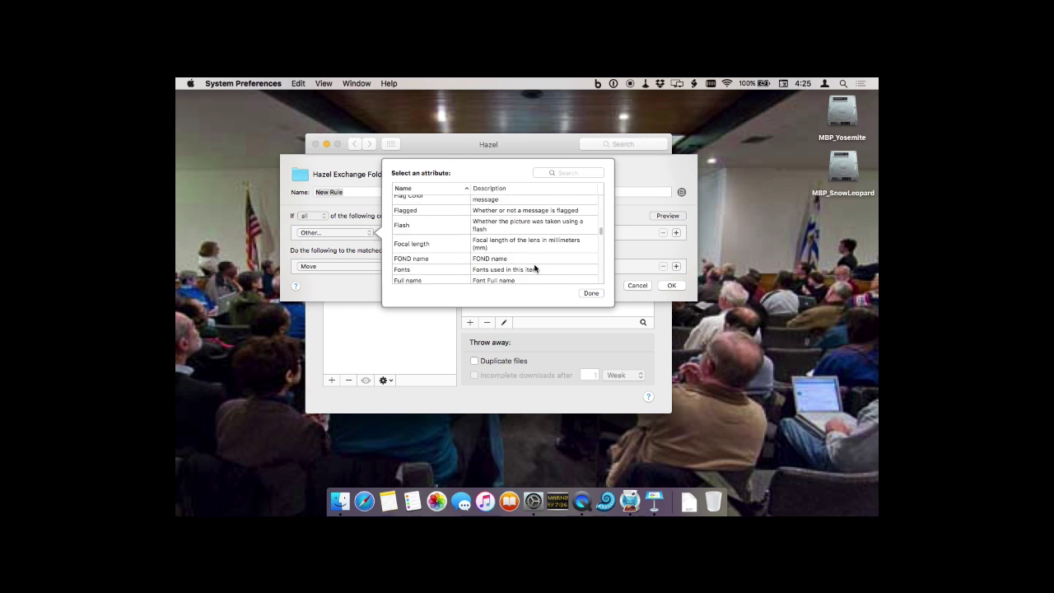
scroll(535, 266, down, 5)
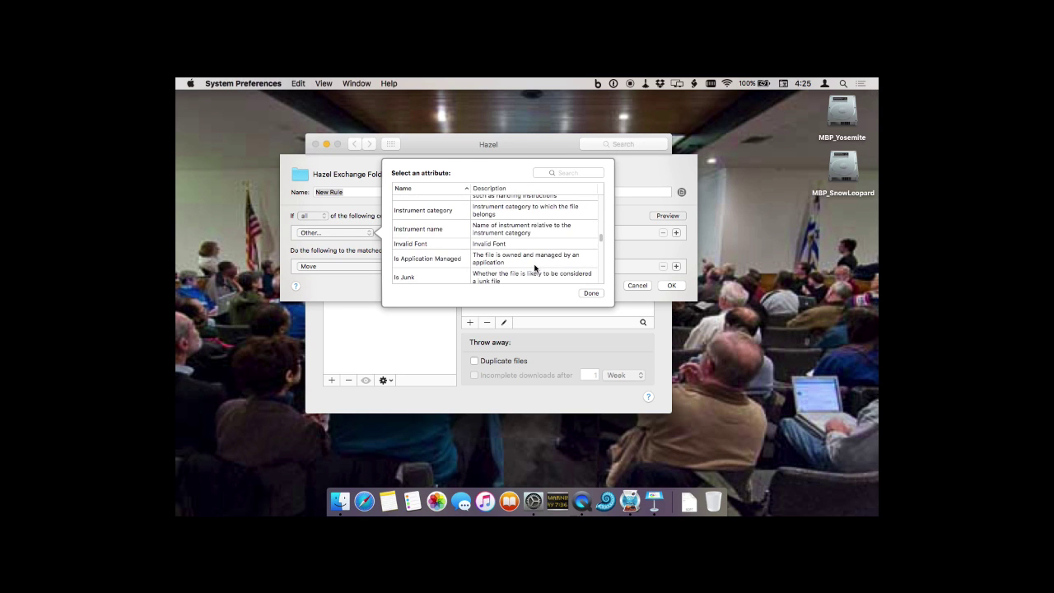
scroll(535, 266, down, 3)
scroll(535, 267, down, 6)
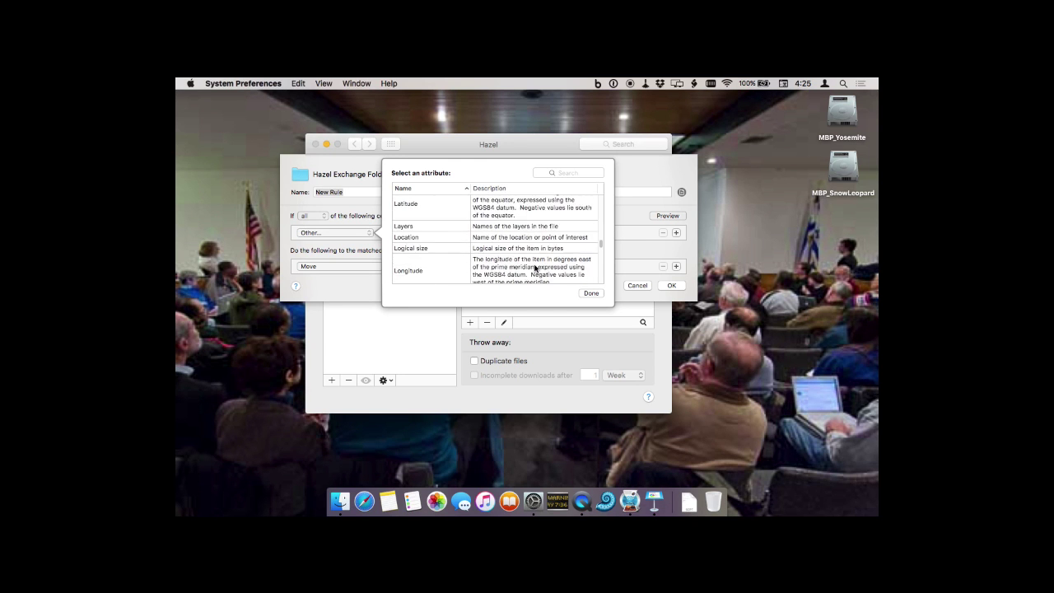
- Search the attribute list for "gps", and clear the search
click(571, 171)
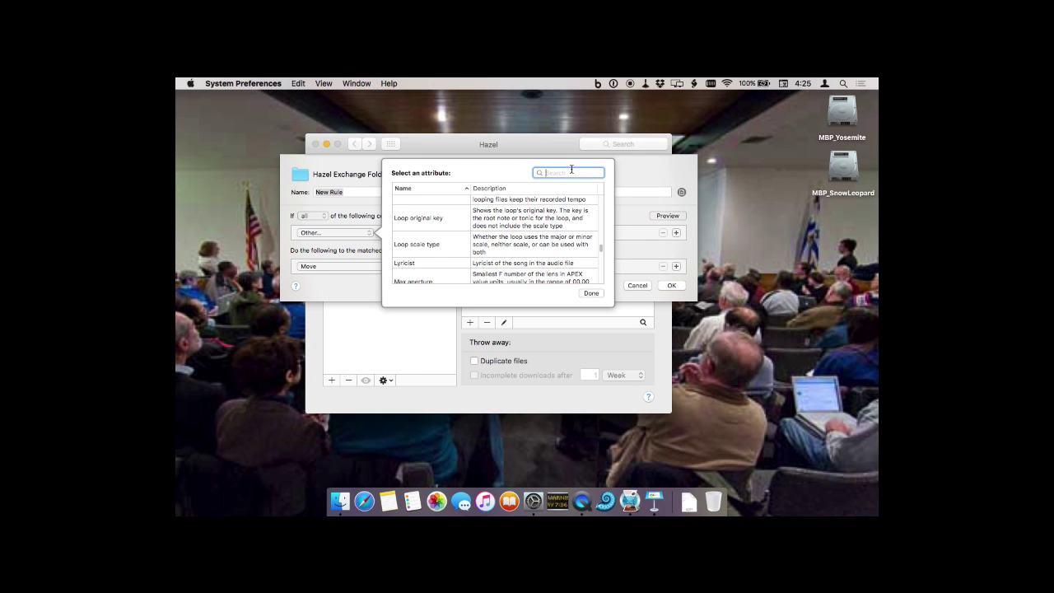
text(gps)
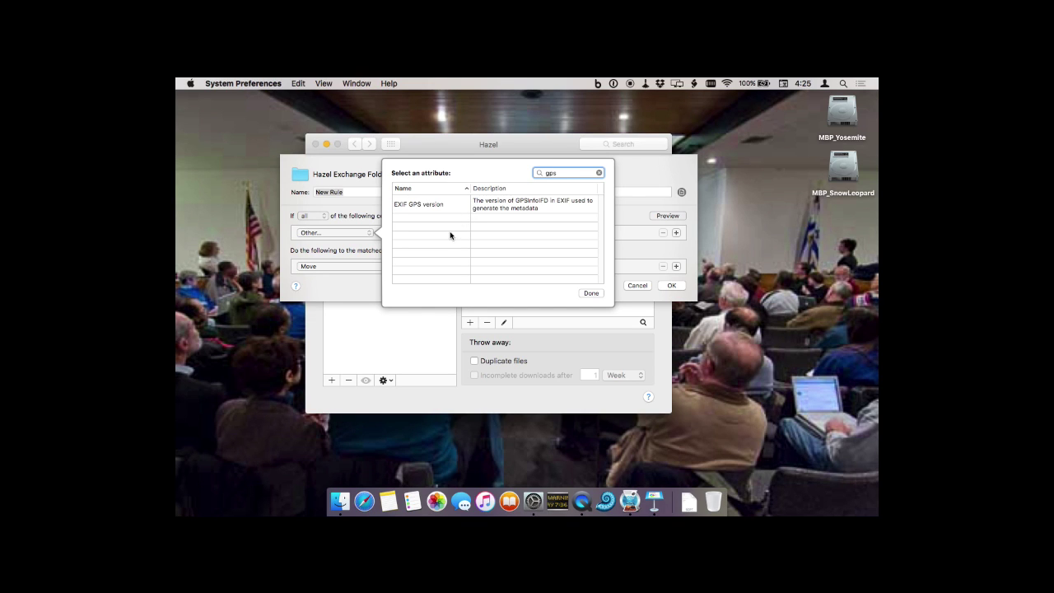
drag(565, 172, 533, 176)
key(BackSpace)
- Examine the full attribute list through to its end, and close it without choosing an attribute
scroll(485, 246, down, 5)
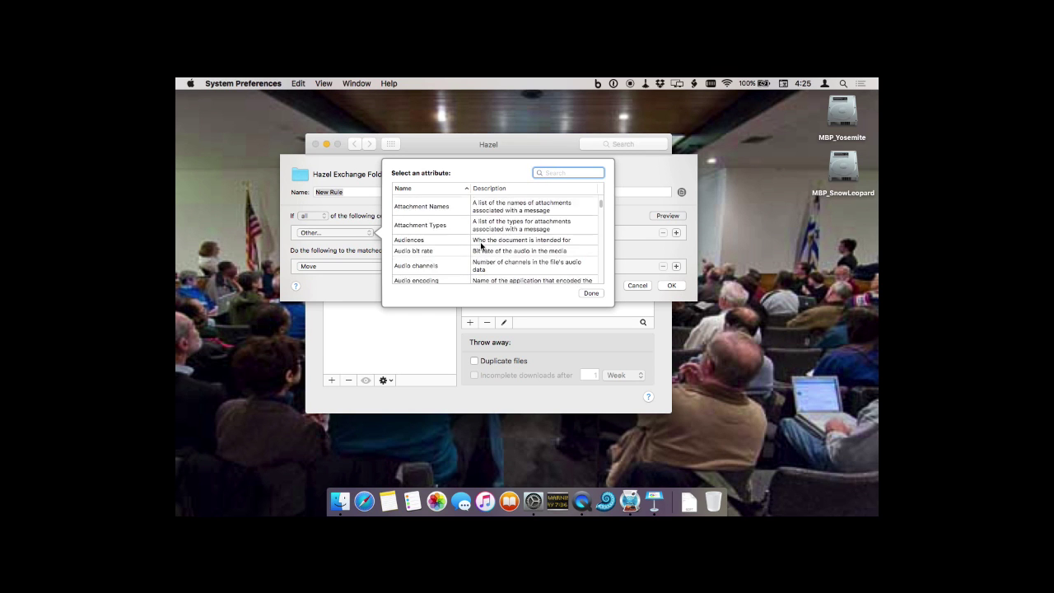
scroll(482, 246, down, 10)
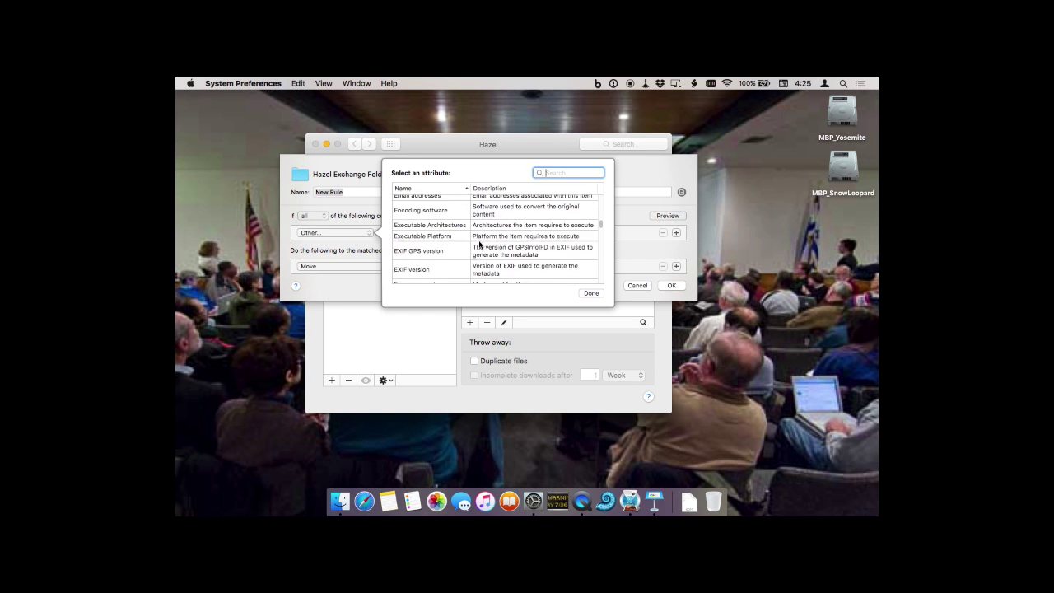
scroll(480, 240, down, 8)
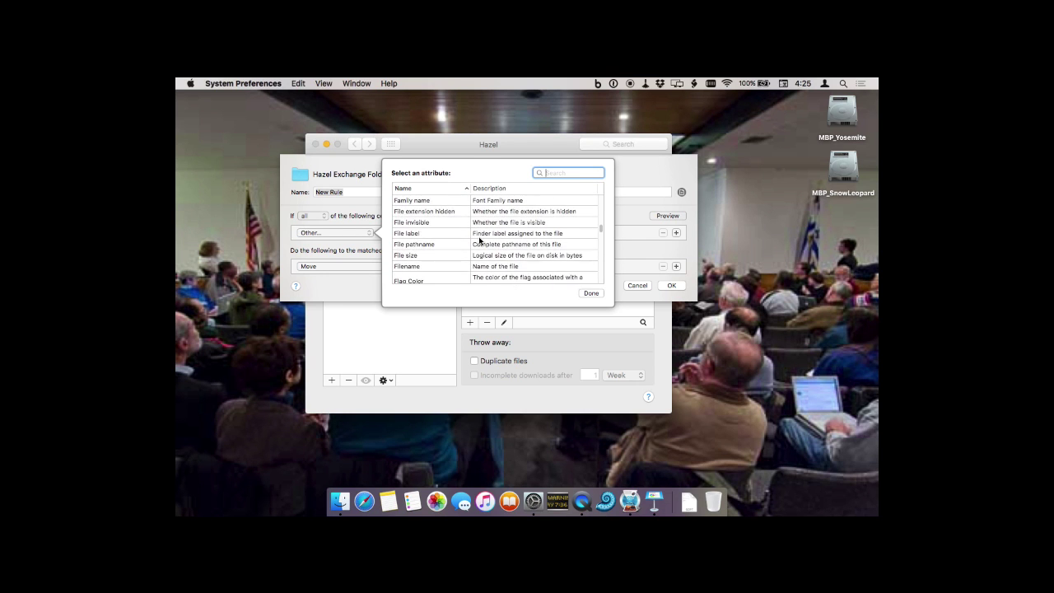
scroll(480, 240, down, 10)
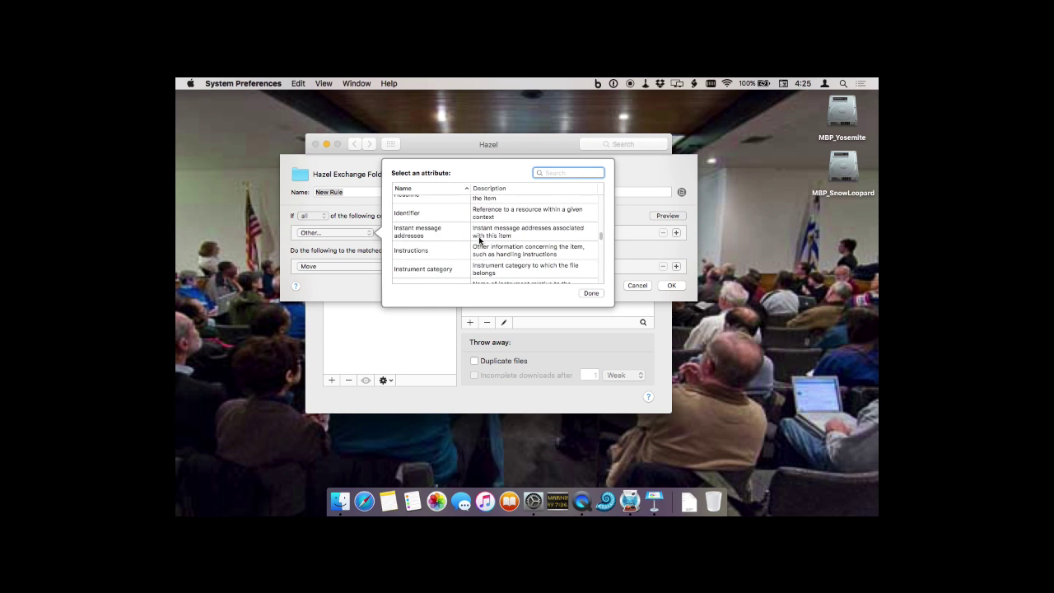
scroll(481, 240, down, 12)
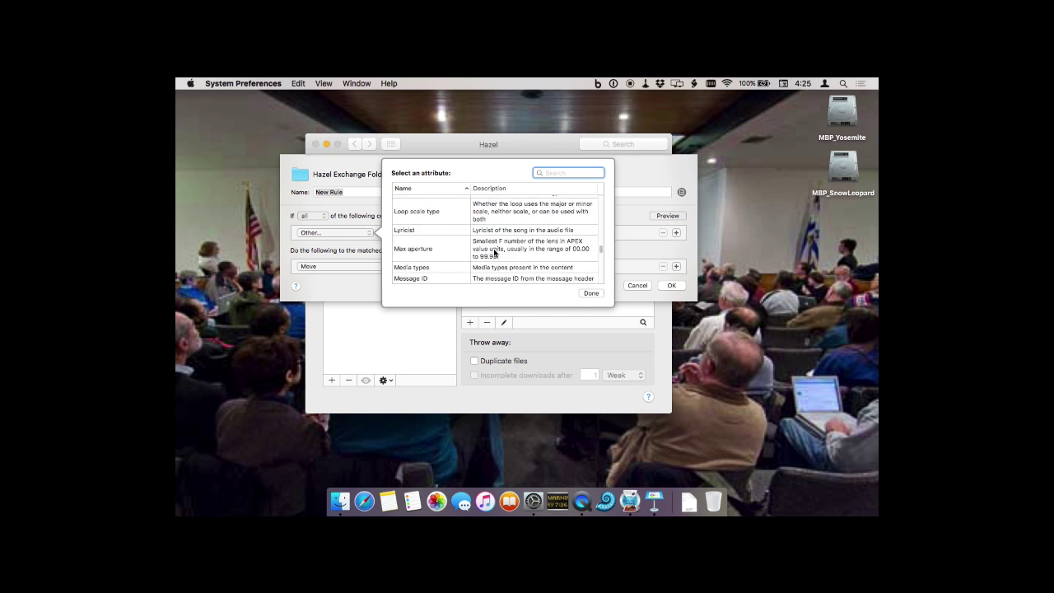
scroll(494, 253, down, 12)
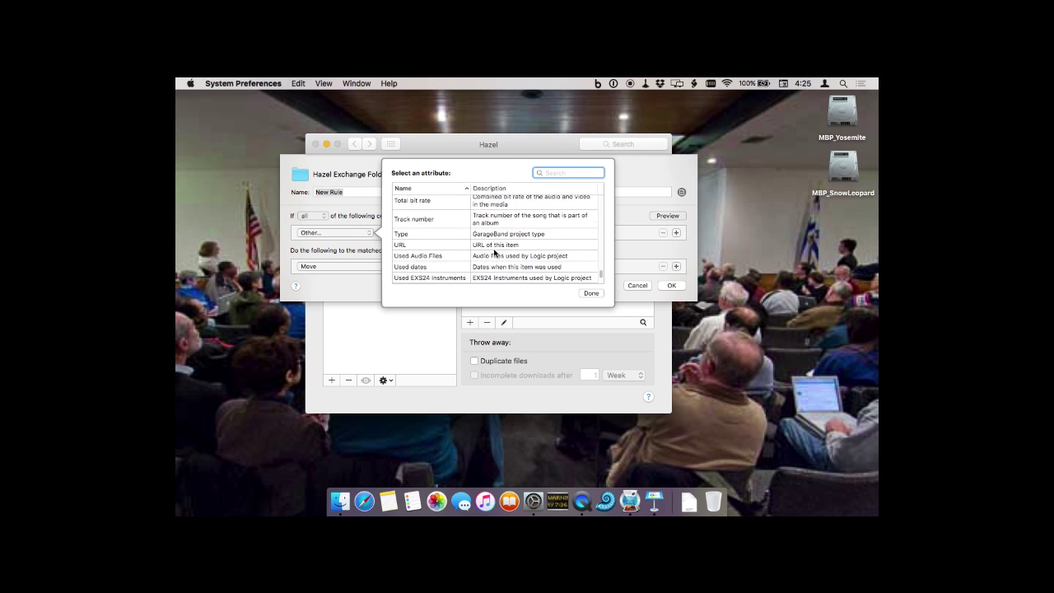
scroll(495, 253, down, 5)
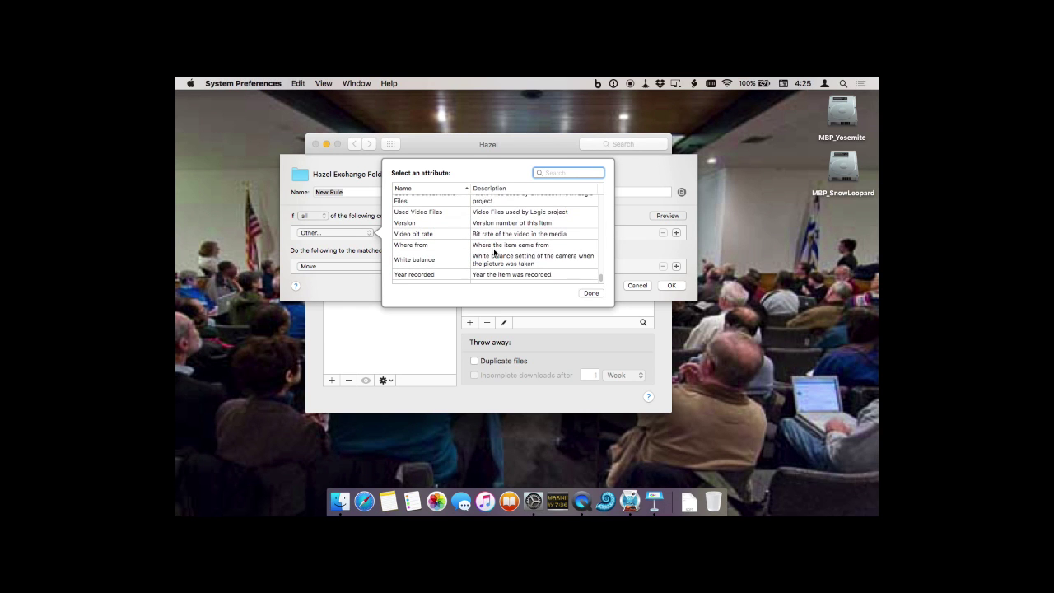
click(590, 293)
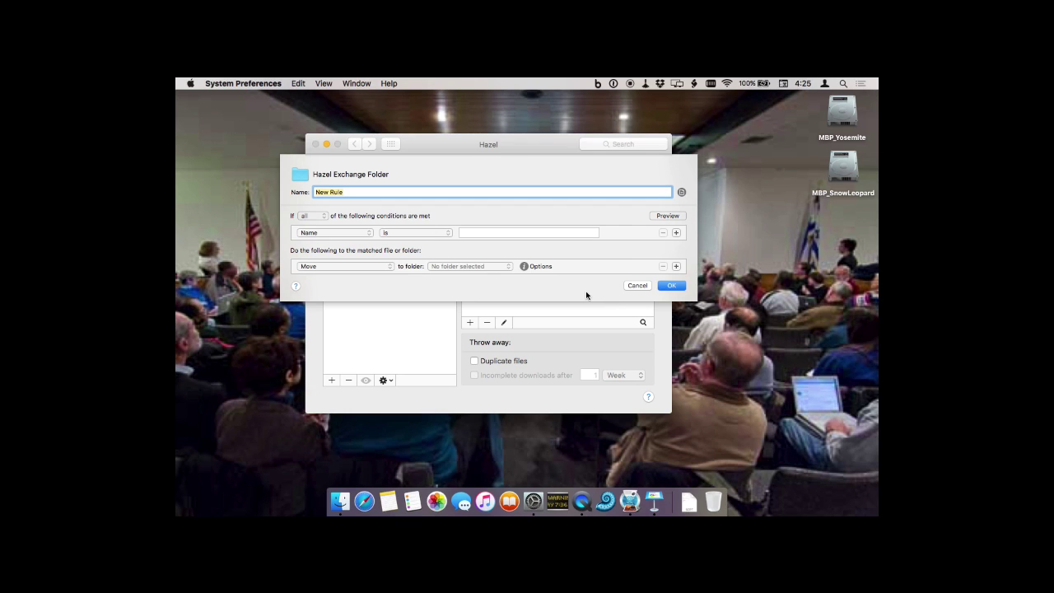
- Set the new rule's condition to Contents contain match and bring up its match pattern editor
click(345, 234)
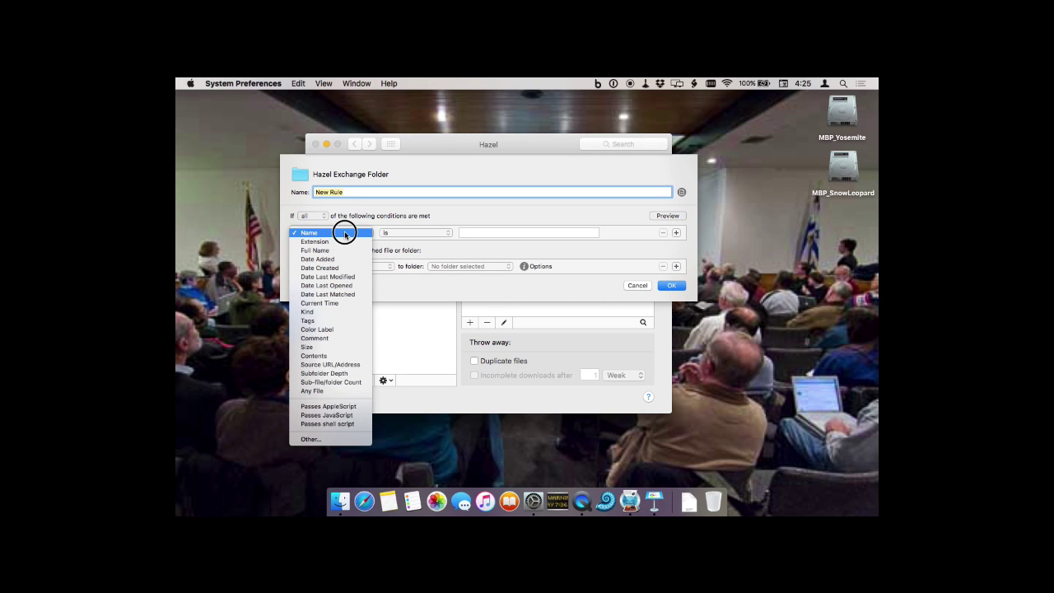
click(330, 355)
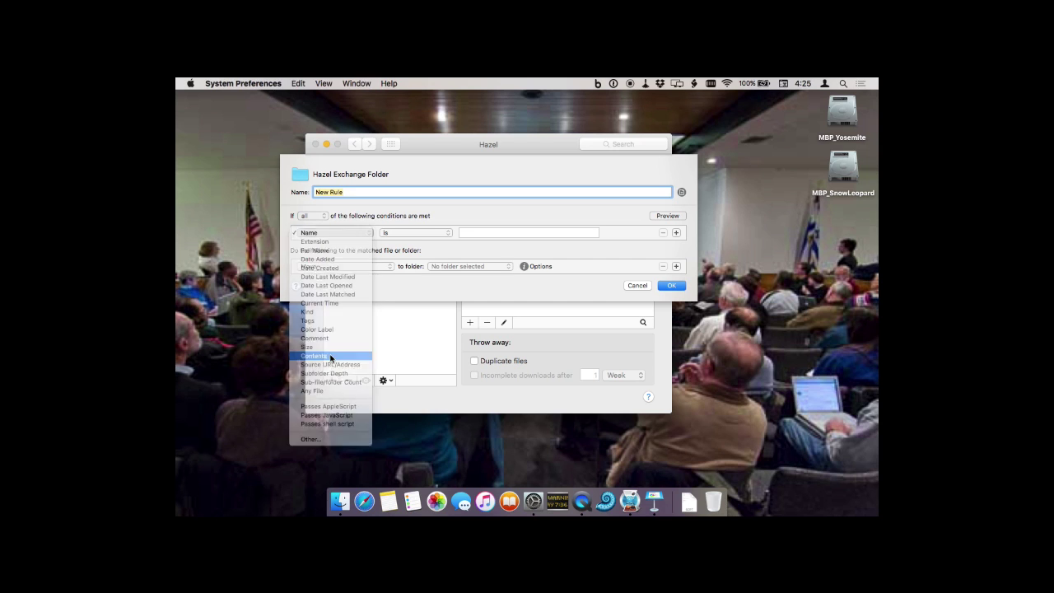
click(411, 236)
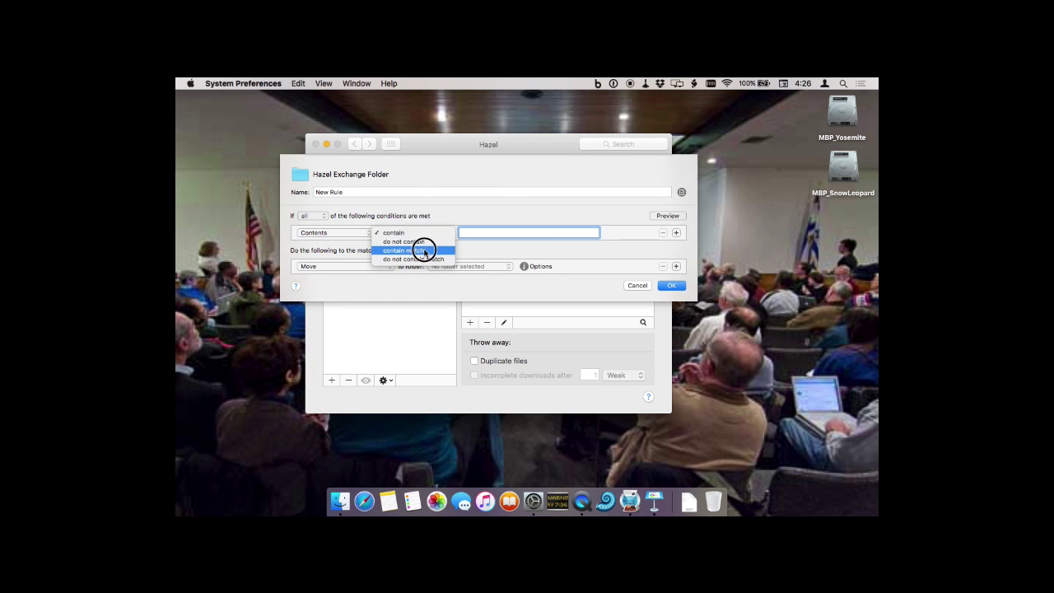
key(Escape)
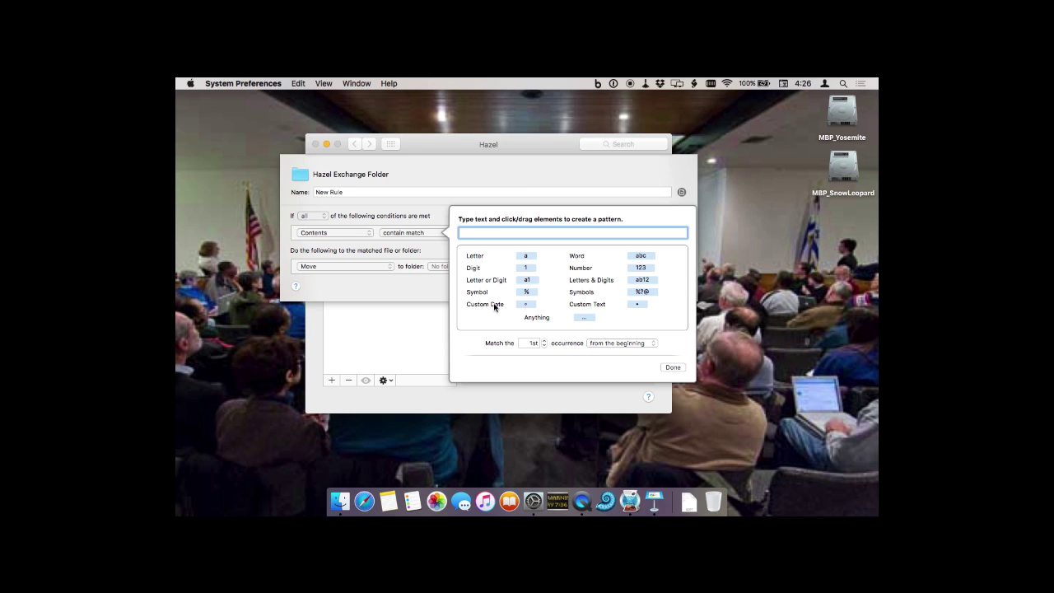
- Add a custom date token to the match pattern, formatted as month/day/four-digit year with slashes (12/31/1999)
click(527, 304)
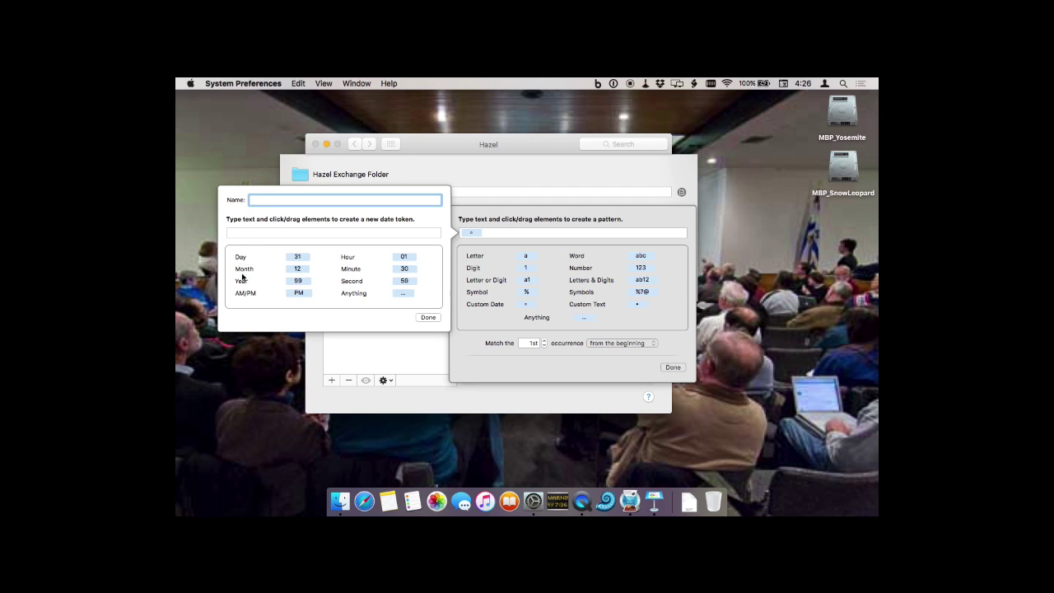
click(247, 269)
click(296, 269)
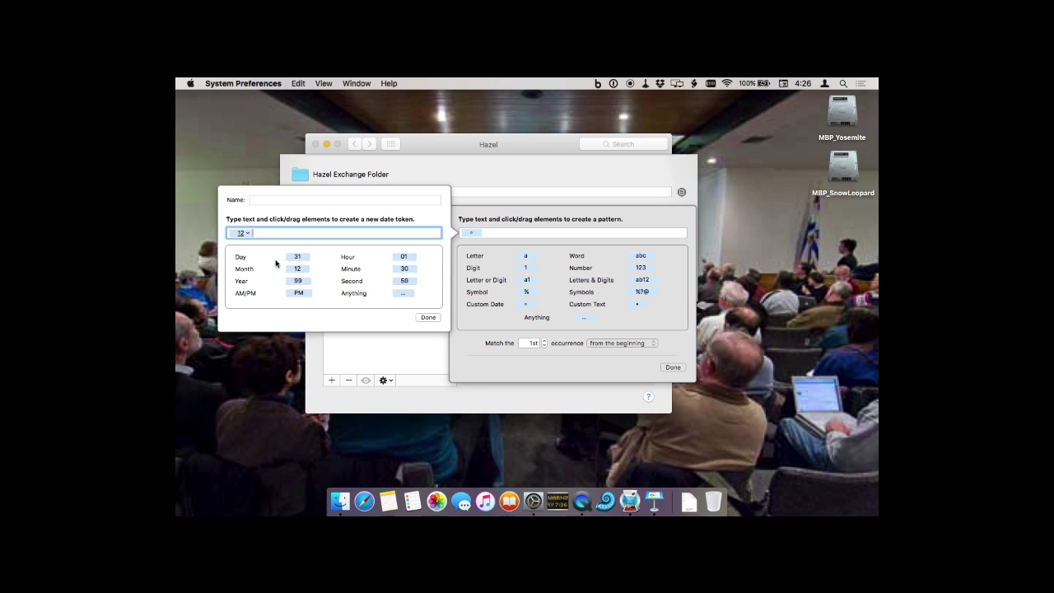
text(/)
click(289, 258)
text(/)
click(297, 281)
click(301, 234)
click(313, 256)
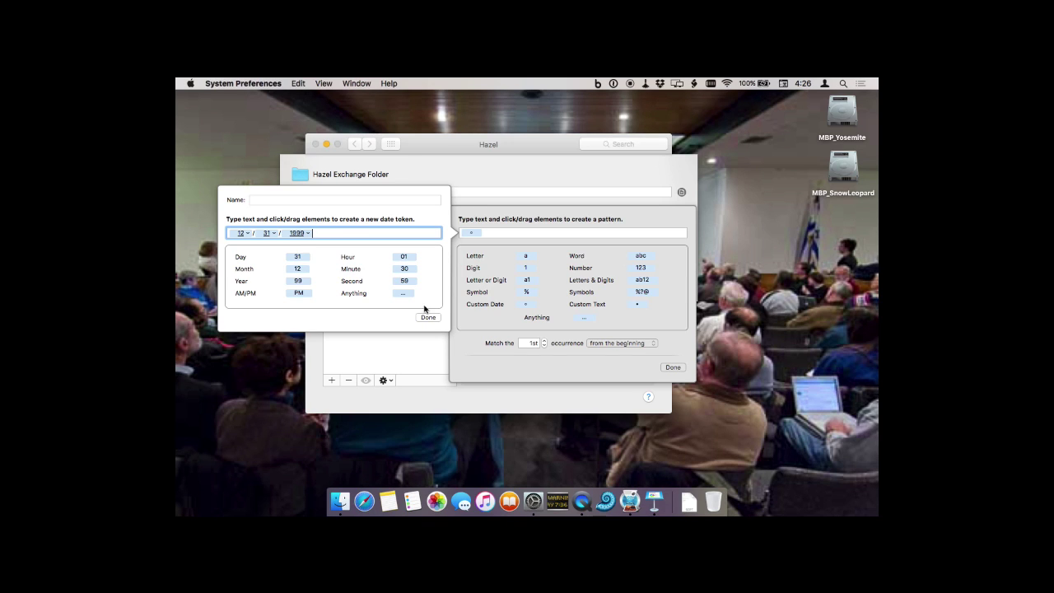
- Name the custom date token "buy" and close the match pattern editor
click(320, 199)
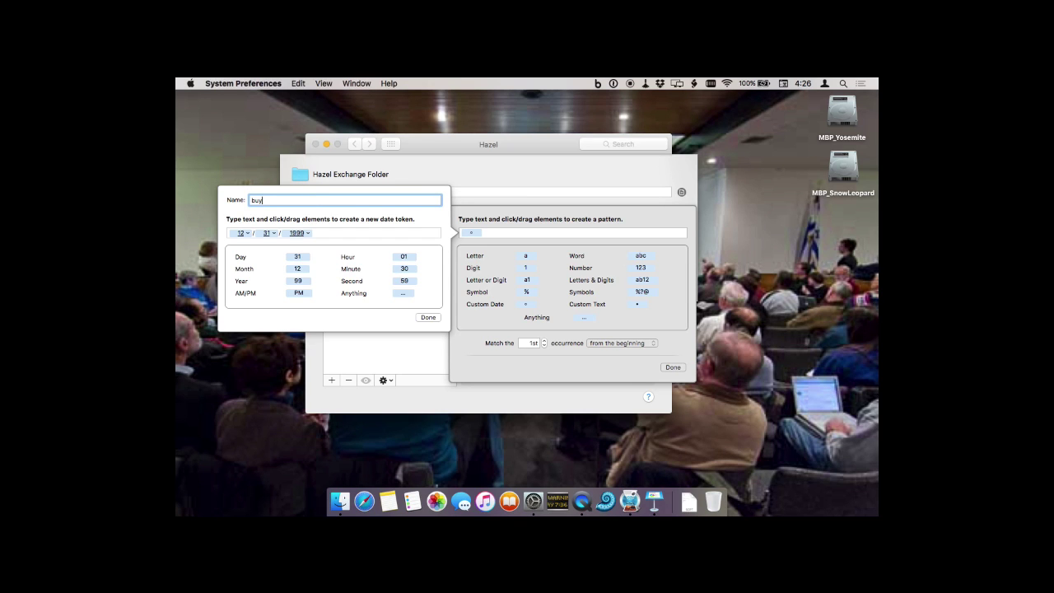
click(427, 318)
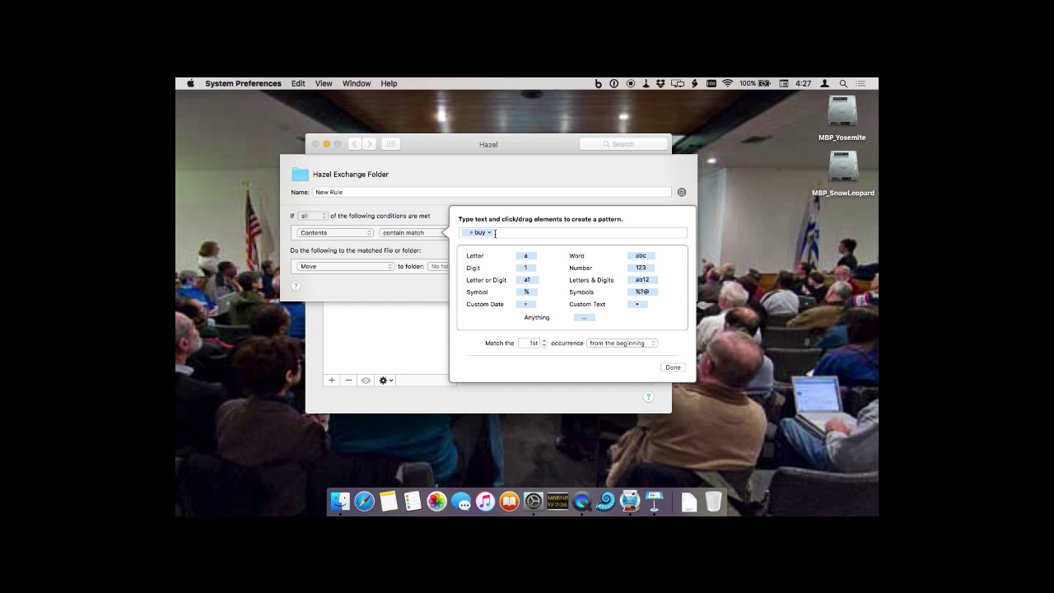
click(412, 281)
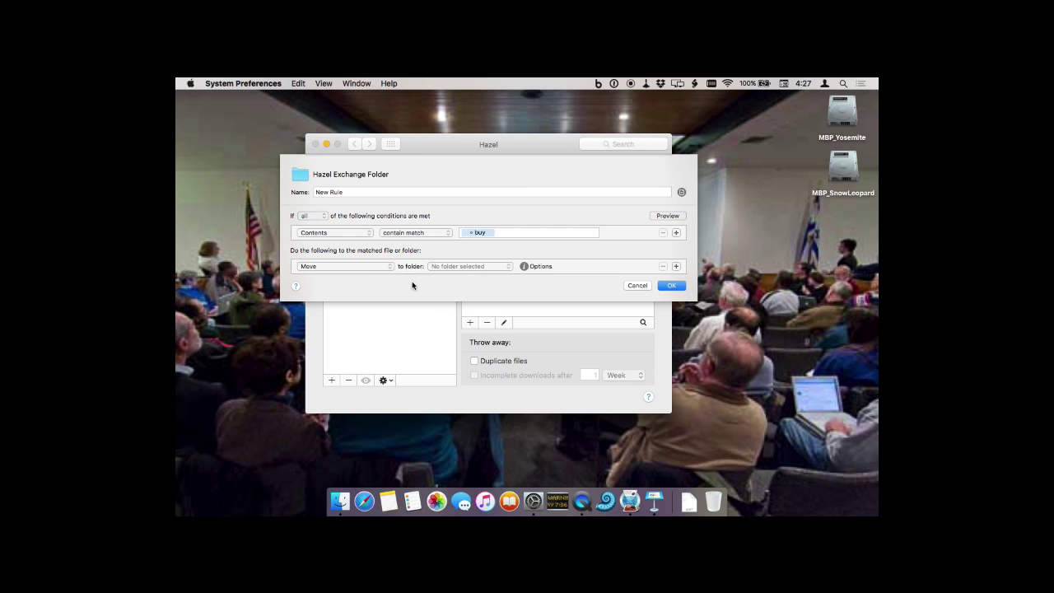
- Try Import into iTunes as the rule's action and check its playlist choices
click(379, 264)
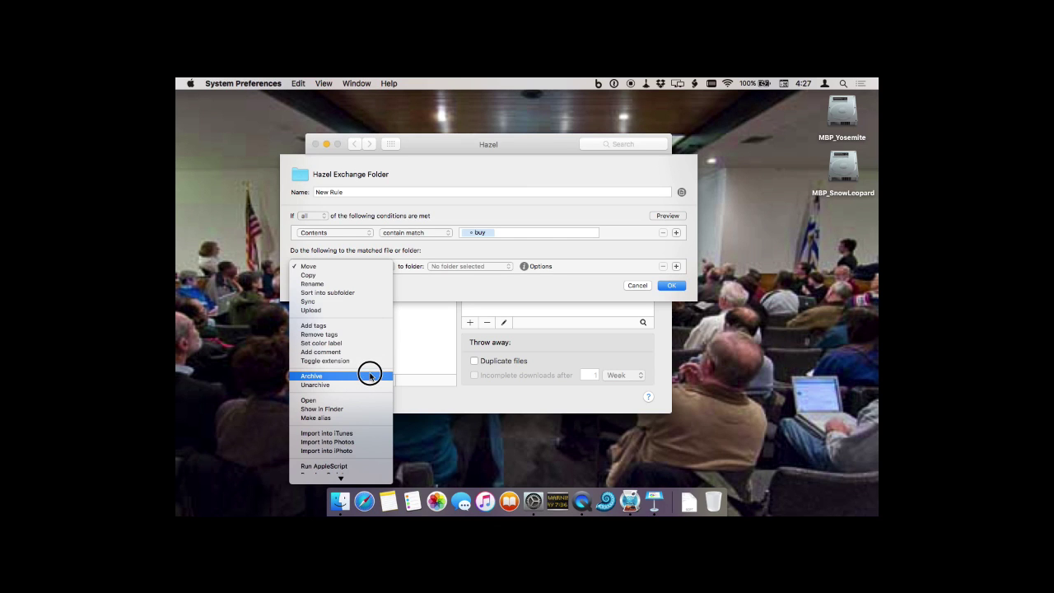
click(370, 436)
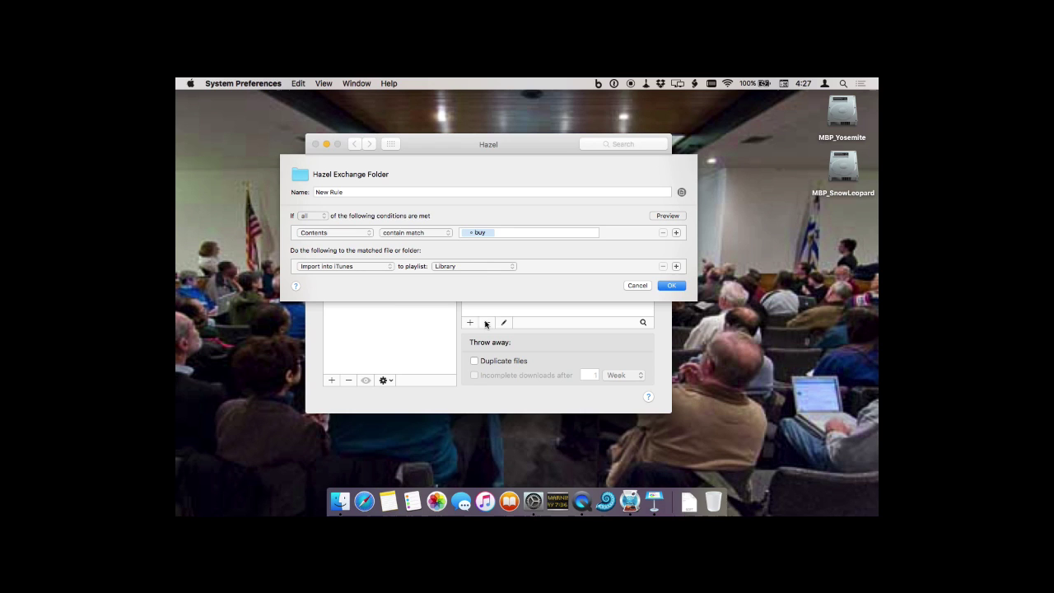
click(482, 266)
click(461, 266)
- Change the rule's action to Rename and insert the buy date token before the name token in the renaming pattern
click(370, 271)
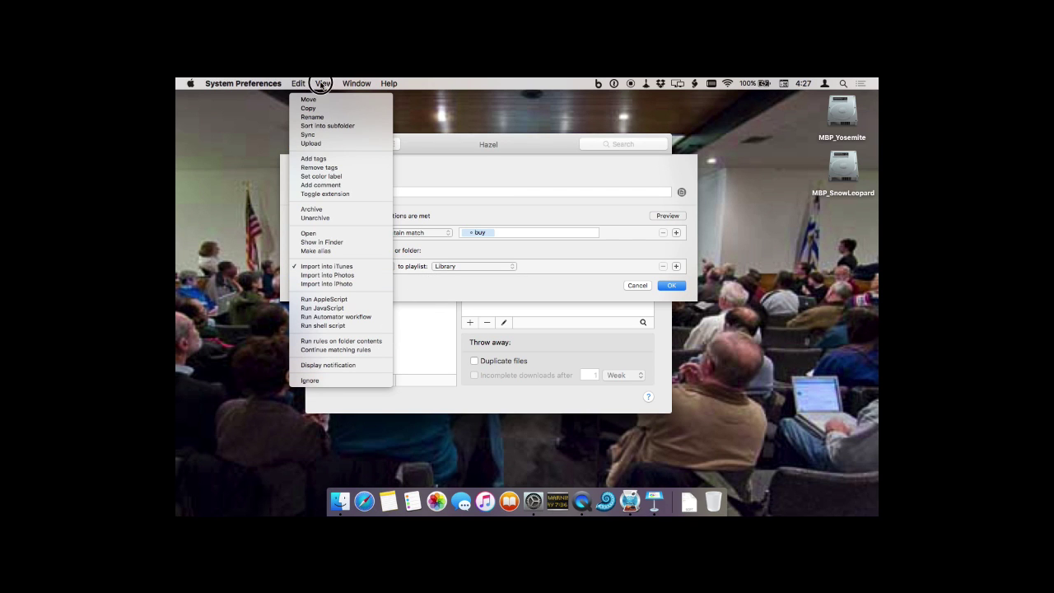
click(320, 117)
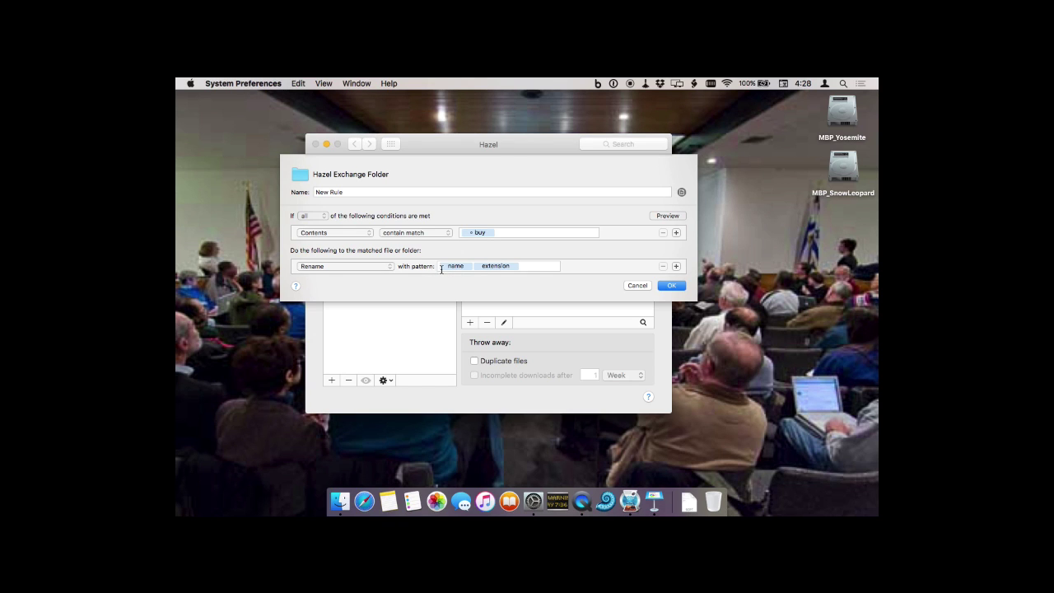
click(452, 267)
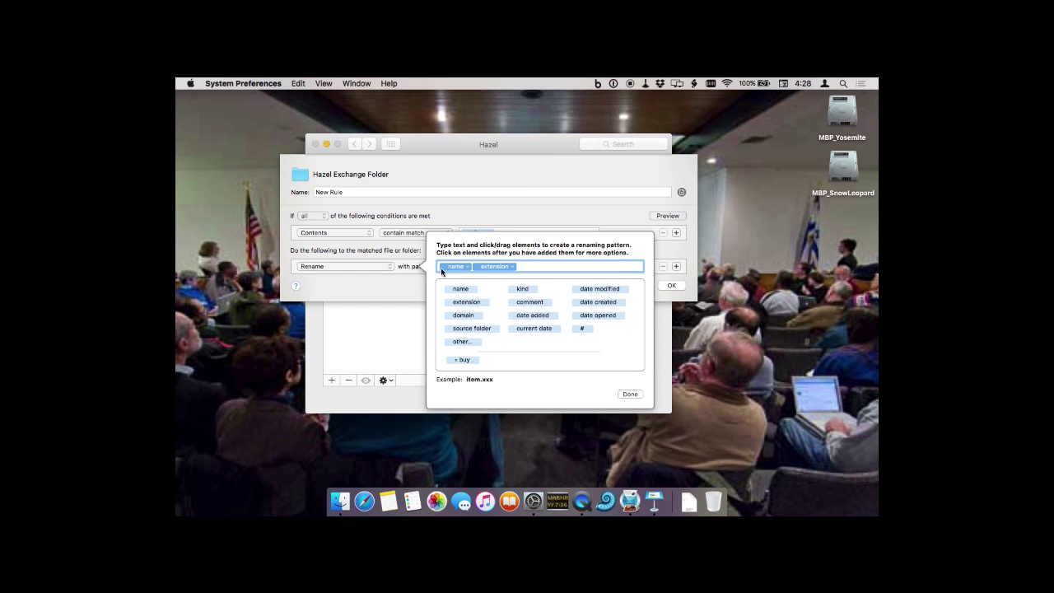
click(439, 268)
click(441, 268)
click(440, 267)
click(439, 266)
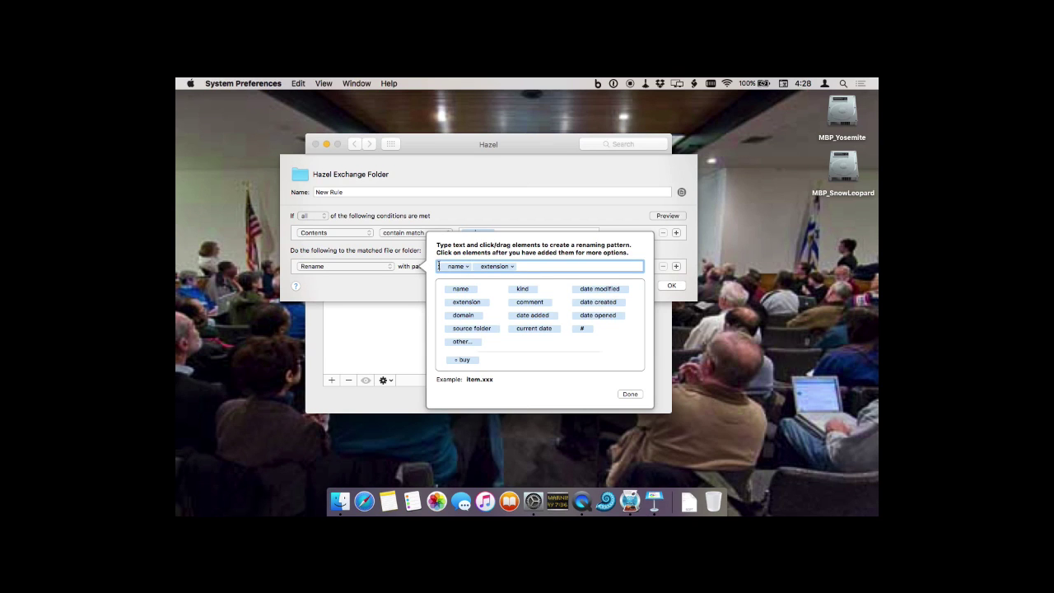
click(464, 361)
- Check the date format of the buy token in the renaming pattern, and close the pattern editor
click(468, 268)
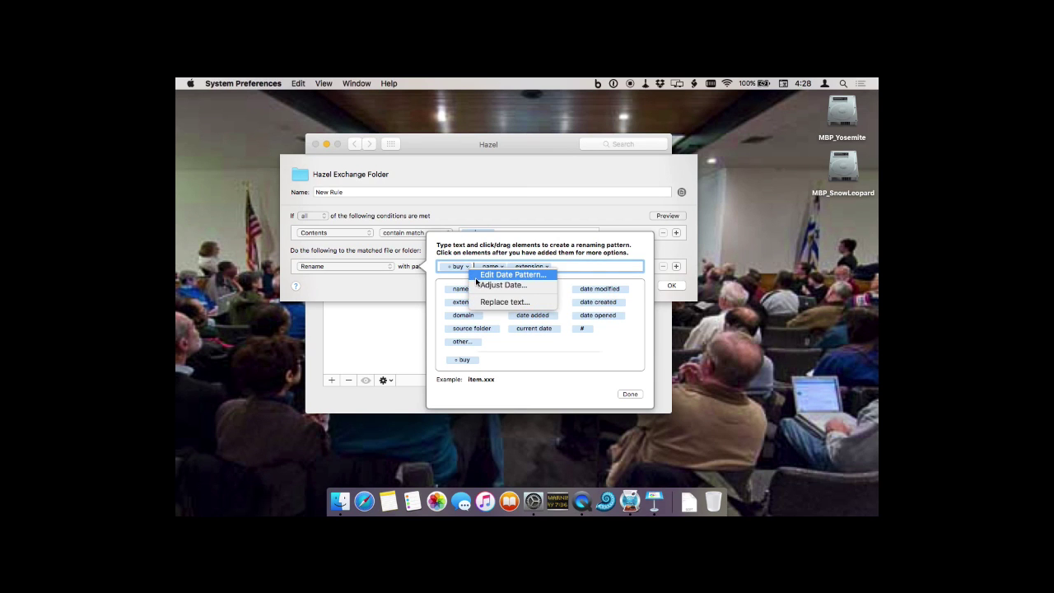
click(476, 277)
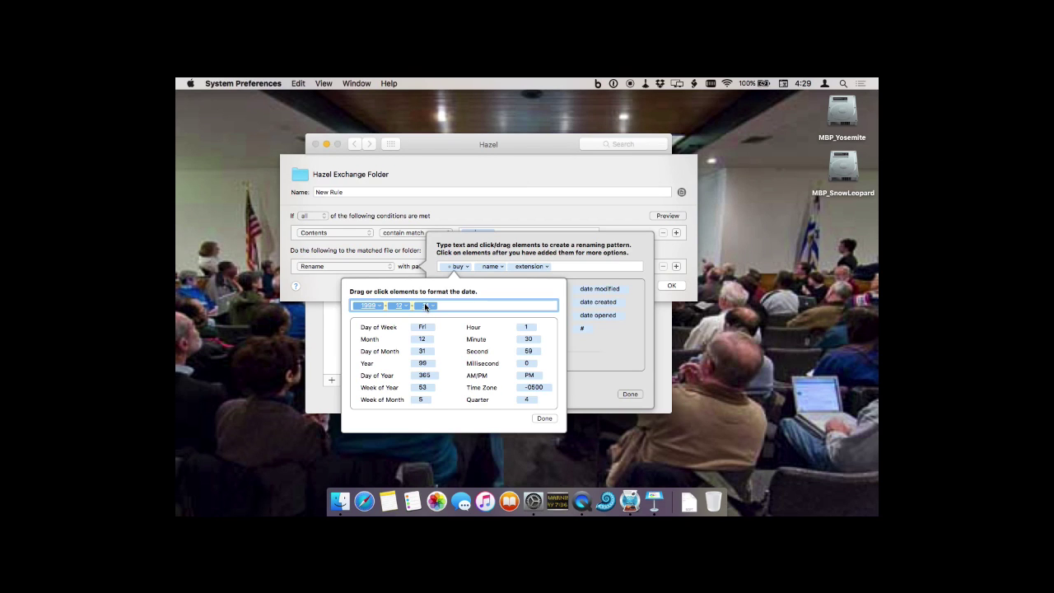
click(541, 419)
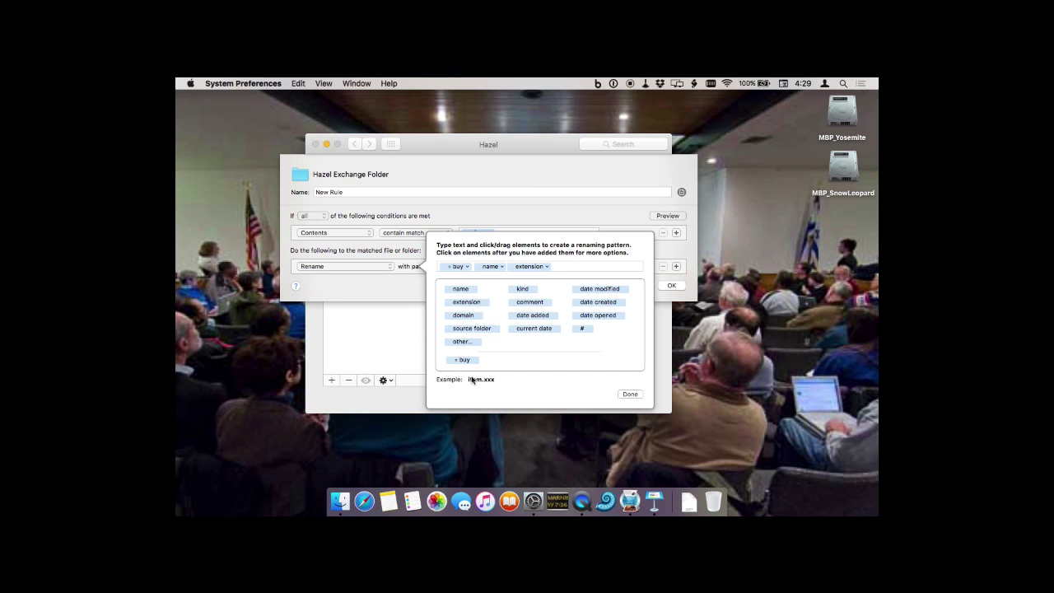
click(632, 395)
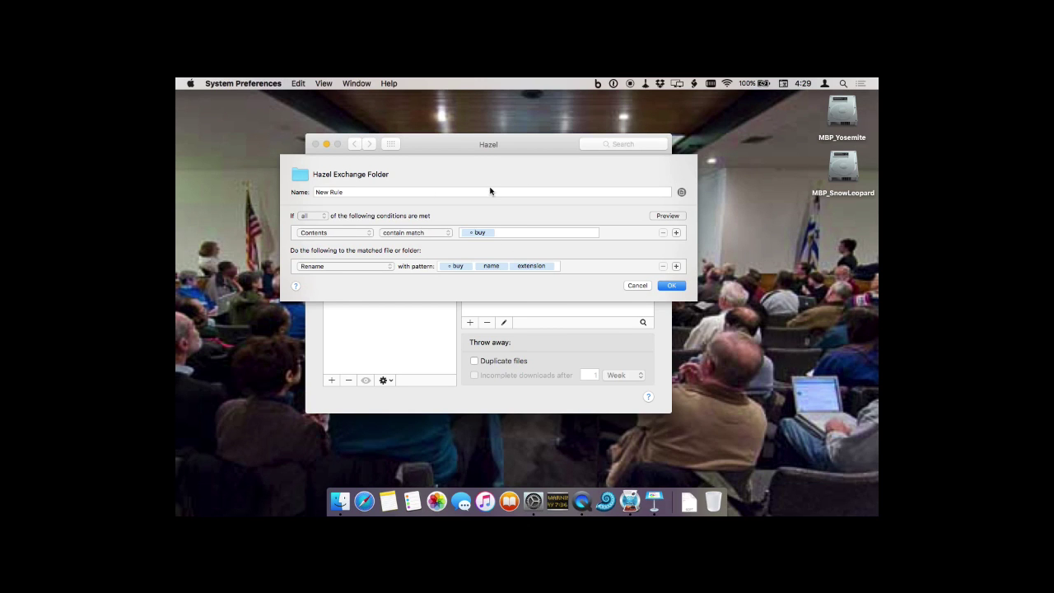
- Save the new rule with its changes, keeping the edits if asked to discard them
click(633, 285)
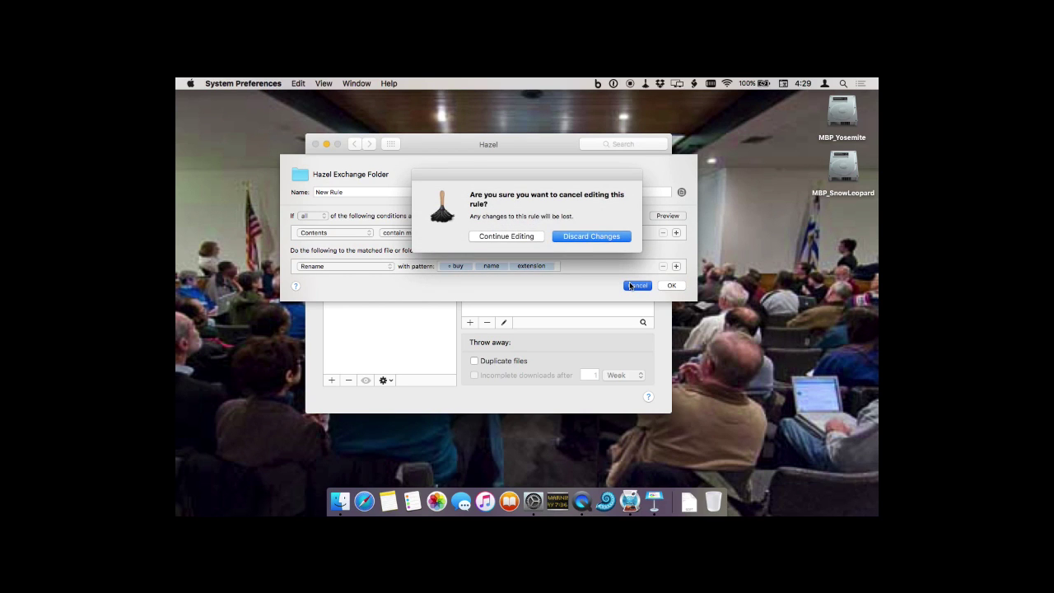
click(524, 237)
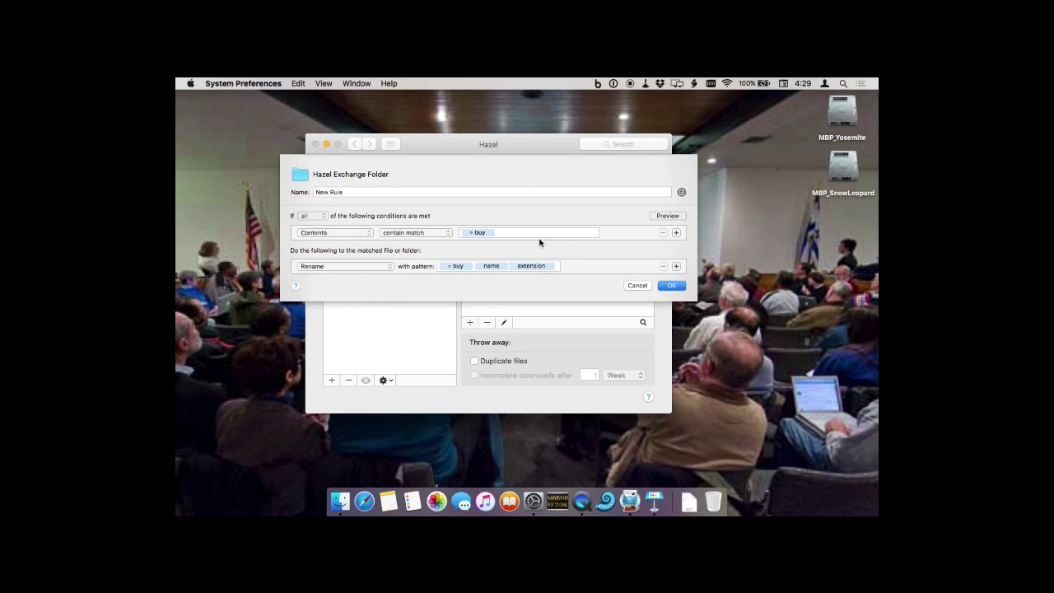
click(669, 286)
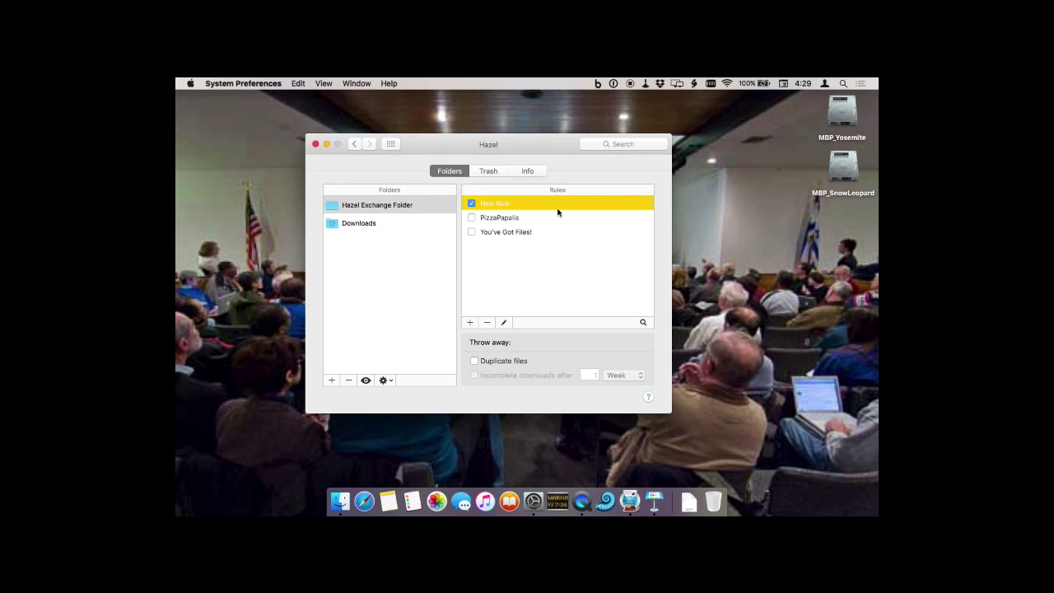
- In the Trash settings, enable deleting files that sit in the Trash for more than 1 week
click(483, 175)
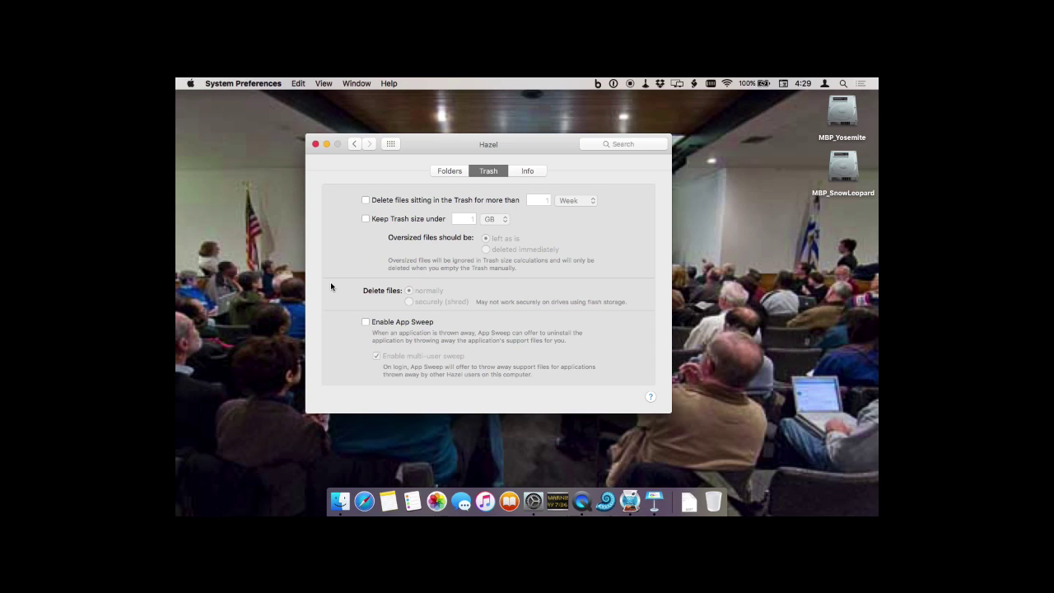
click(364, 200)
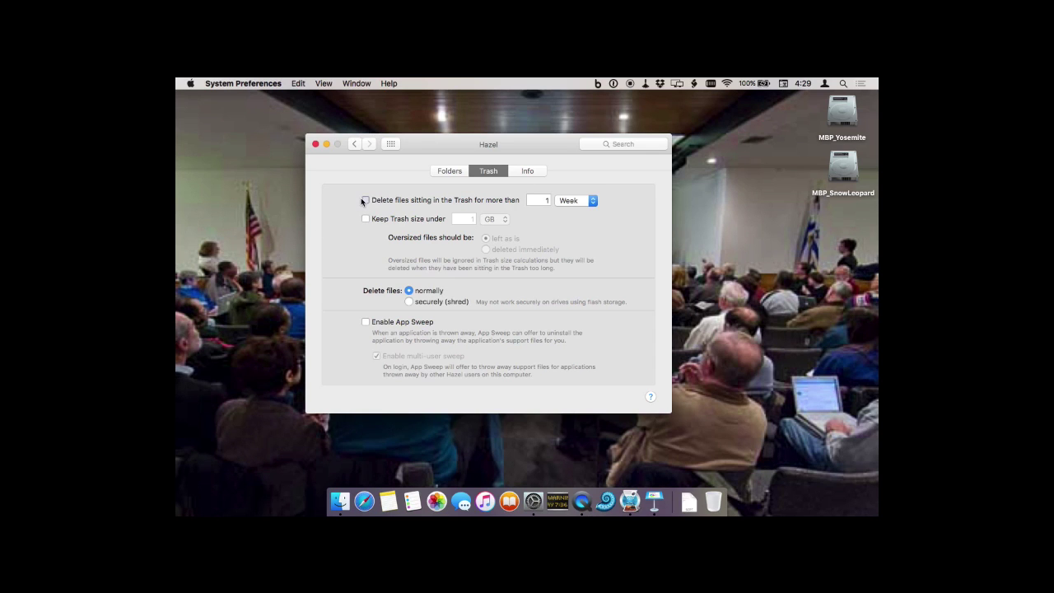
click(577, 202)
click(624, 206)
- Enable keeping the Trash size under 1 GB, and turn on App Sweep
click(366, 219)
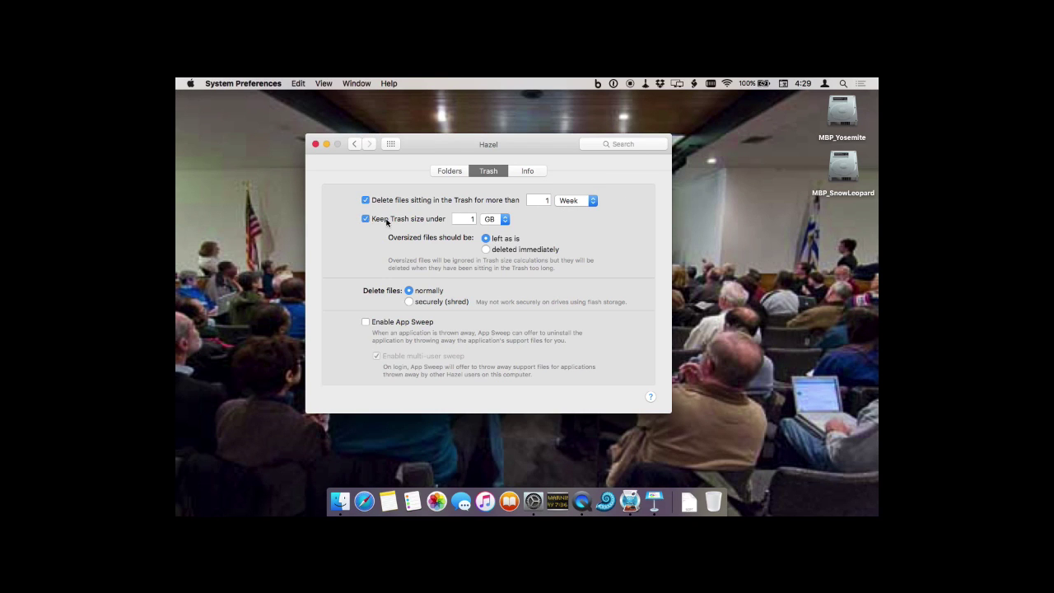
click(494, 219)
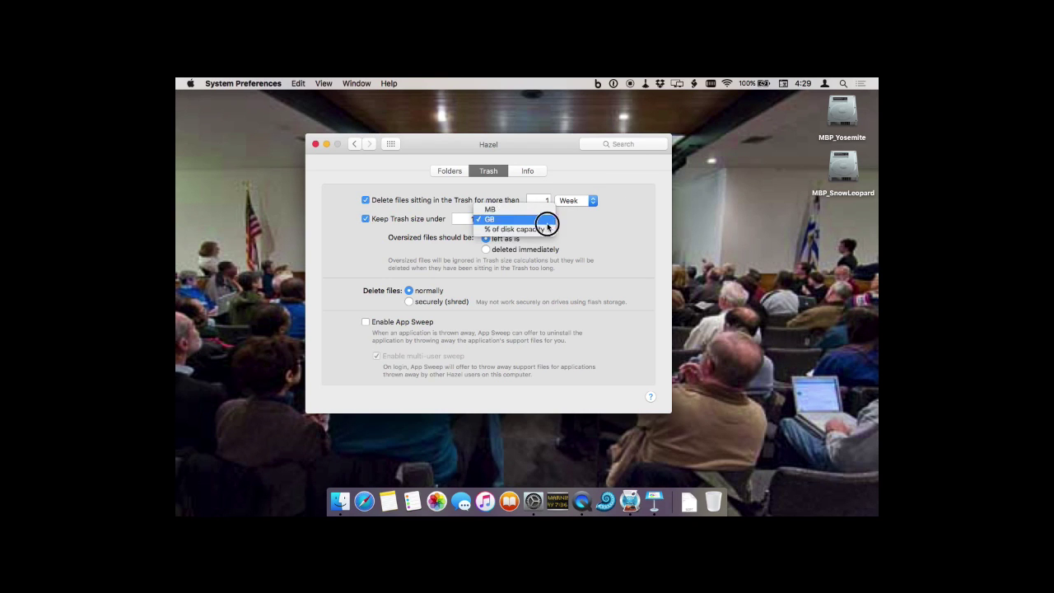
click(592, 234)
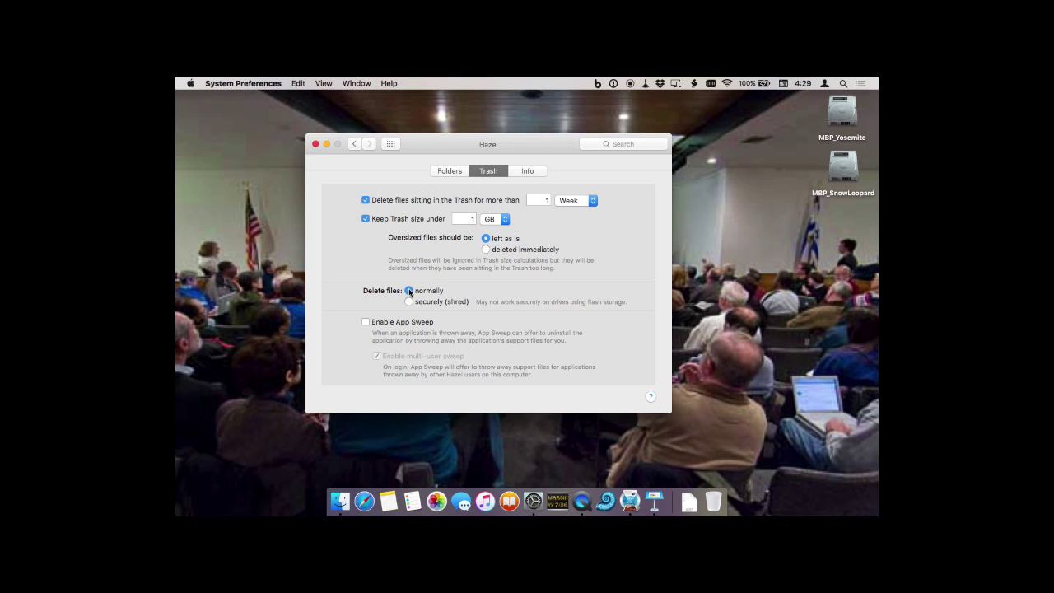
click(366, 323)
- Review Hazel's general information and its notification options, including where notifications can be displayed
click(523, 173)
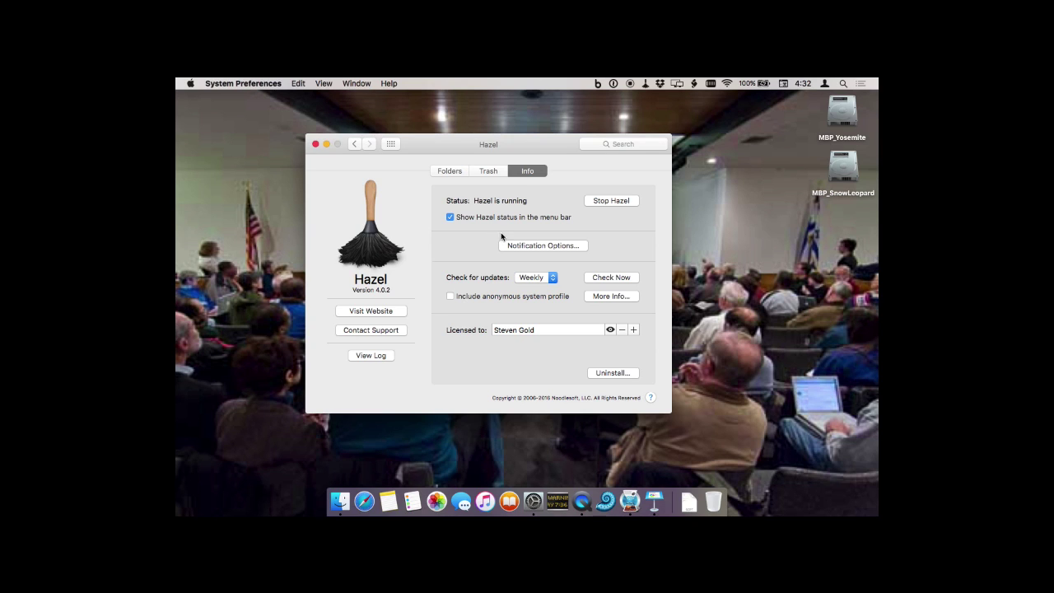
click(524, 249)
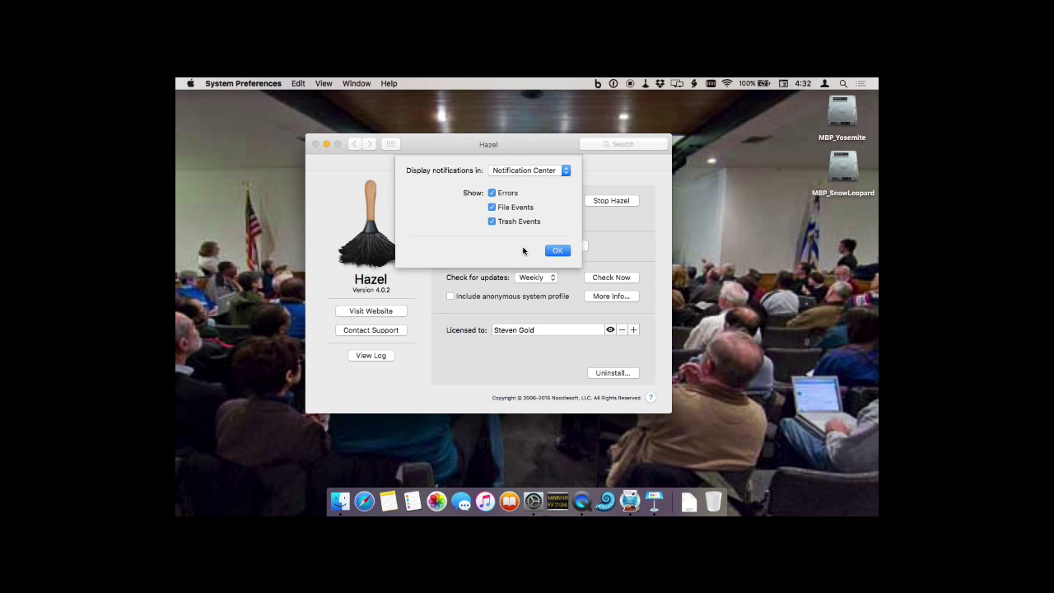
click(511, 171)
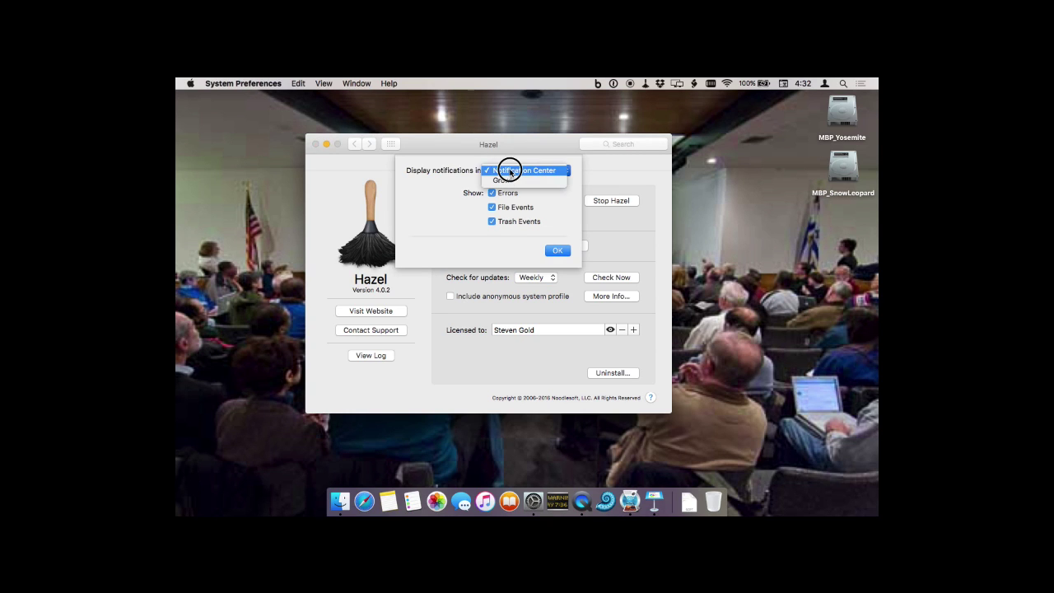
click(466, 193)
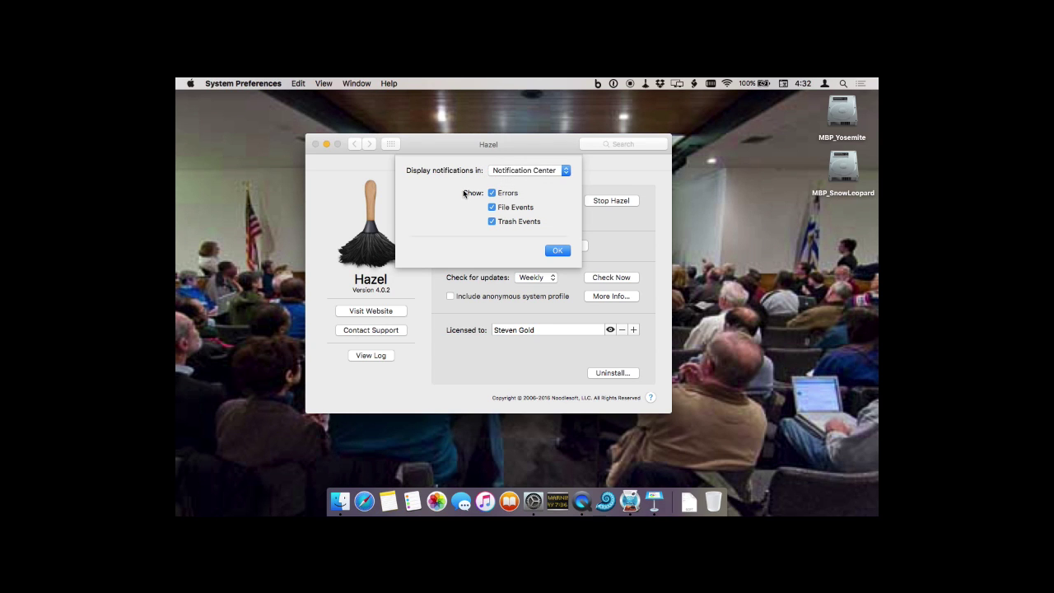
click(557, 251)
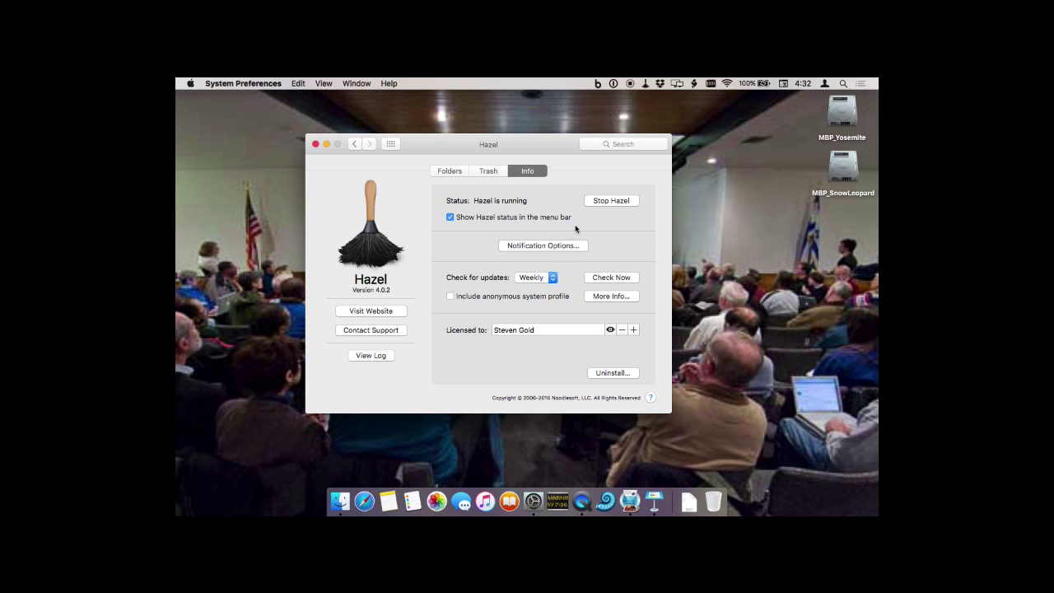
- Visit the Noodlesoft website from Hazel and examine the store's licence options, prices and payment methods
click(385, 312)
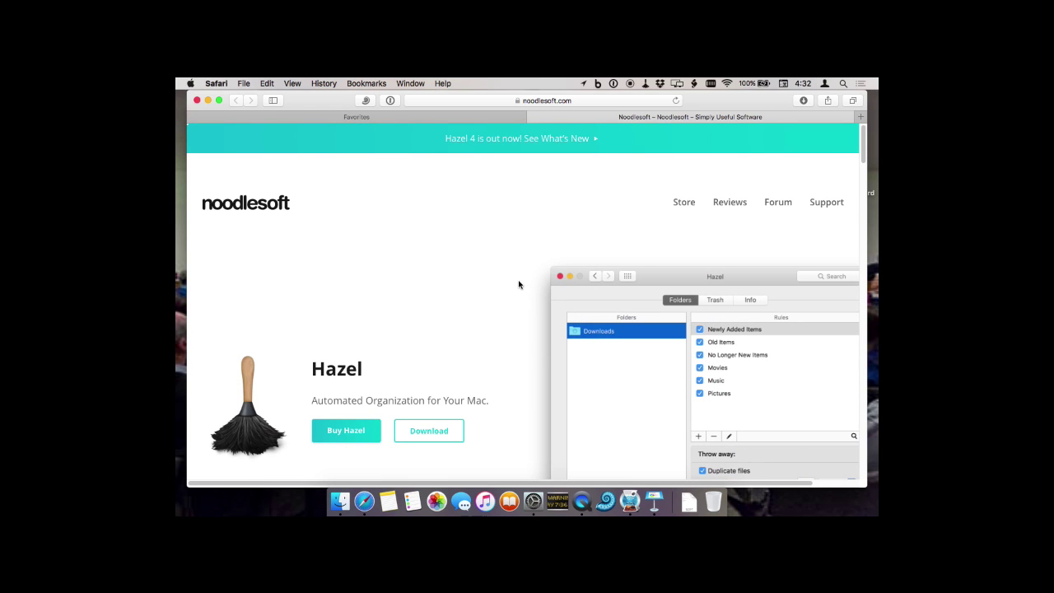
click(691, 199)
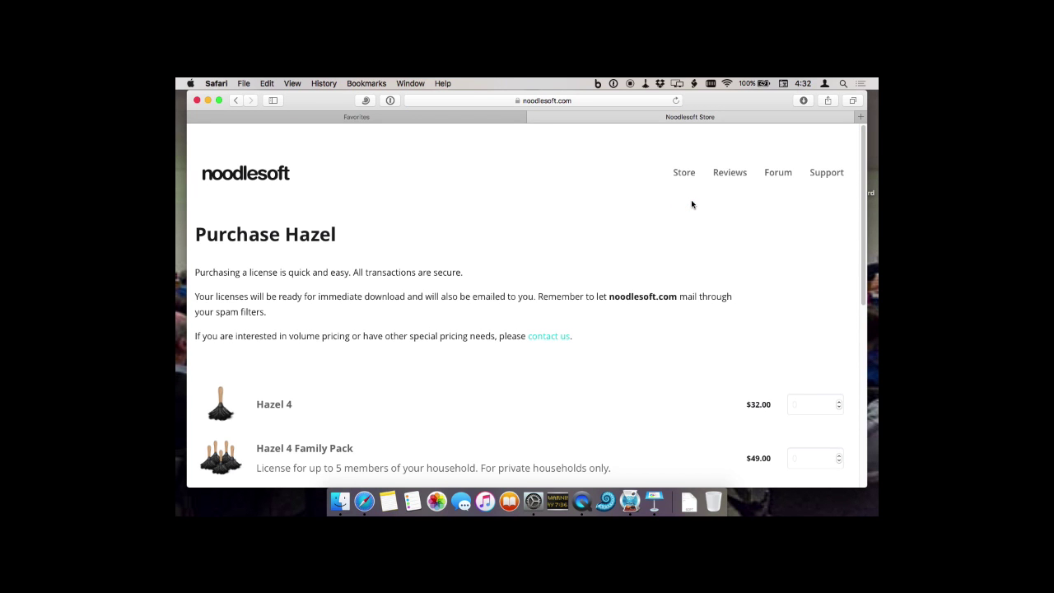
scroll(691, 200, down, 5)
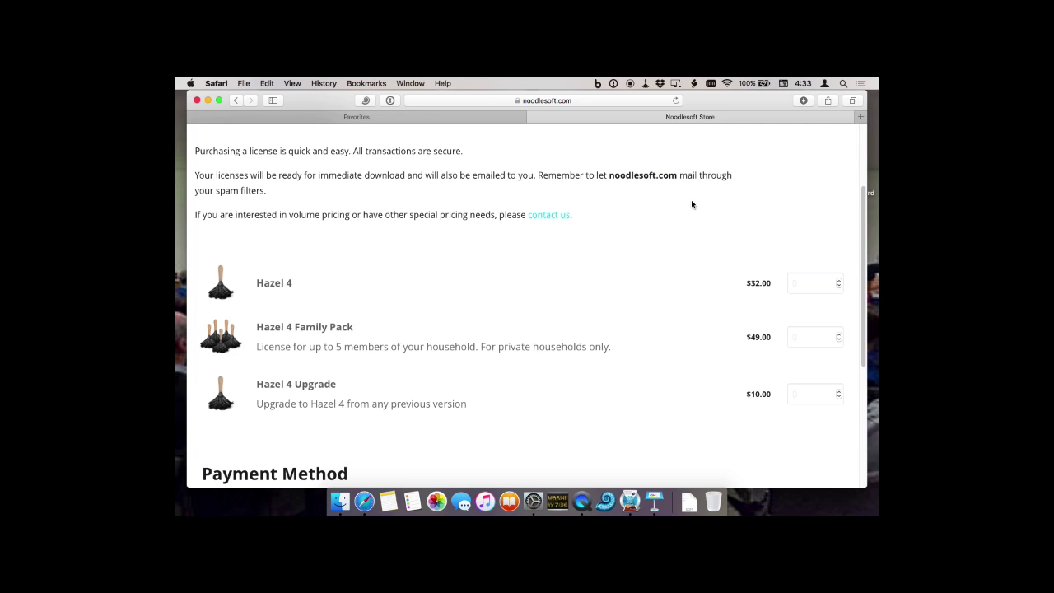
scroll(692, 204, down, 2)
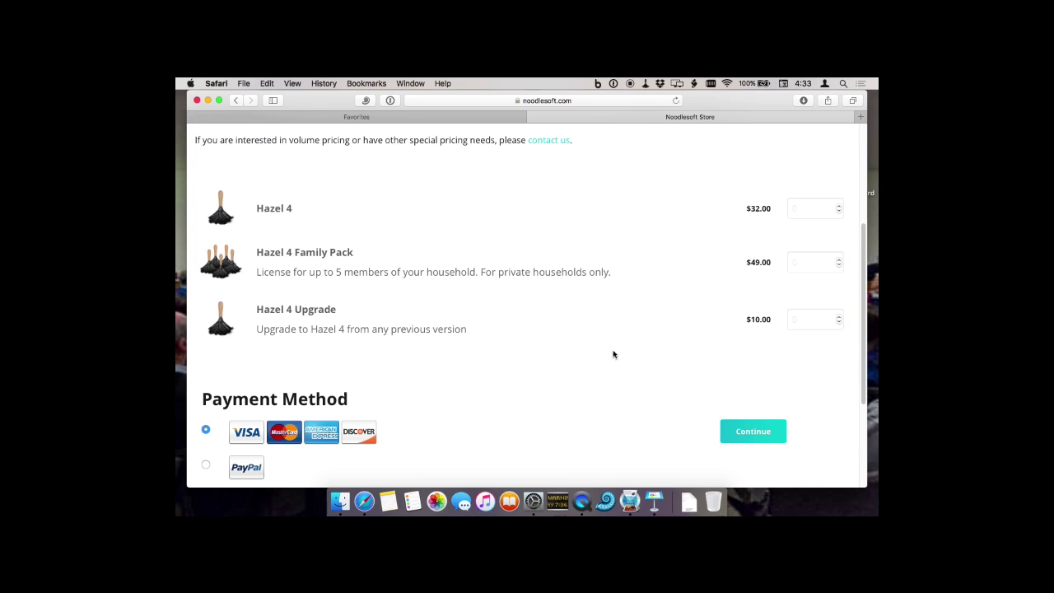
click(824, 84)
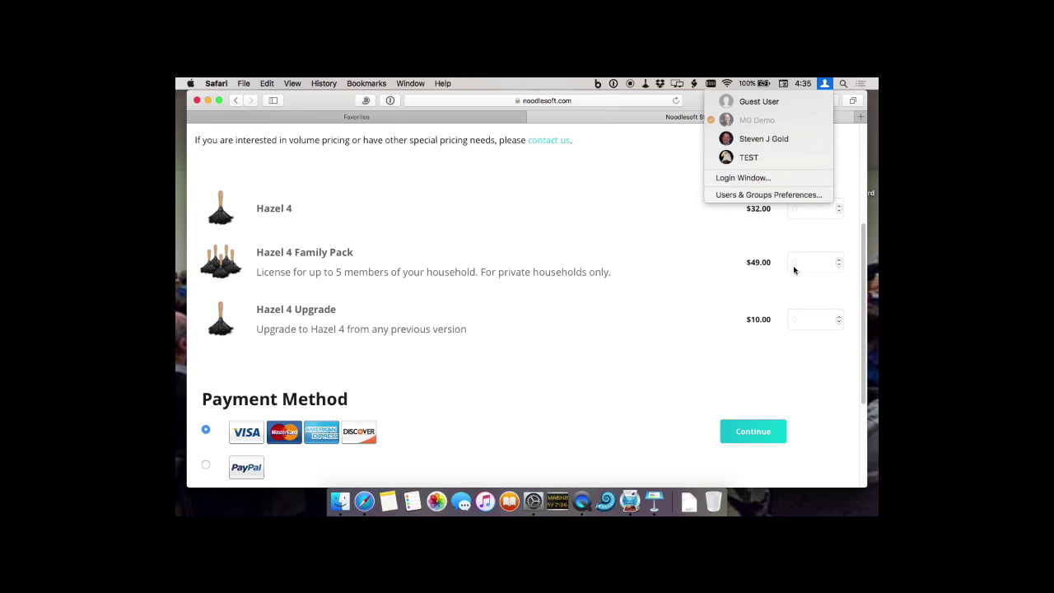
click(582, 171)
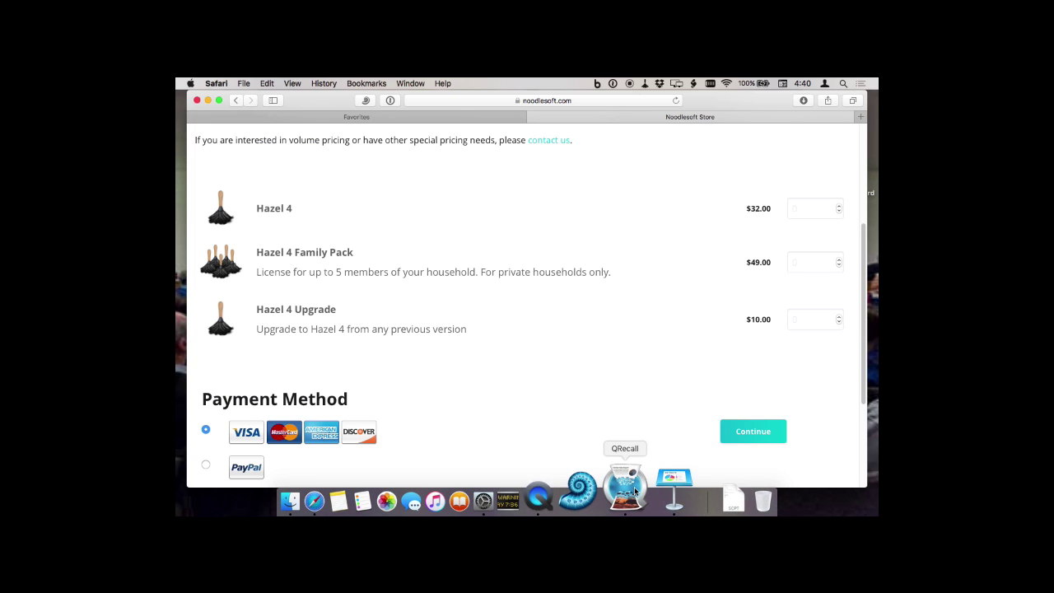
- Switch to the Keynote presentation and play the slideshow from the Special Thanks slide
click(652, 483)
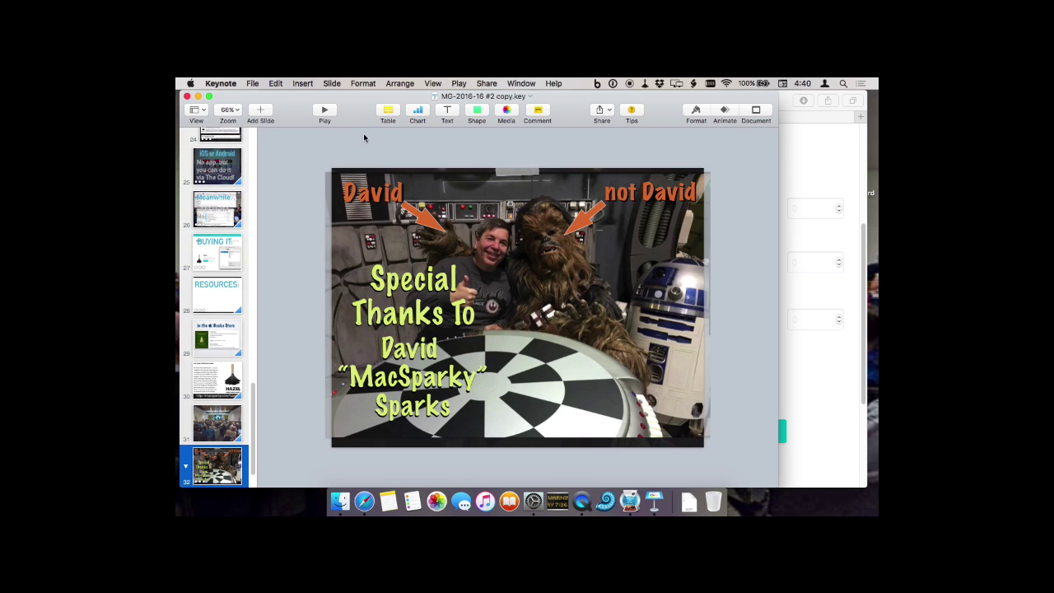
click(329, 110)
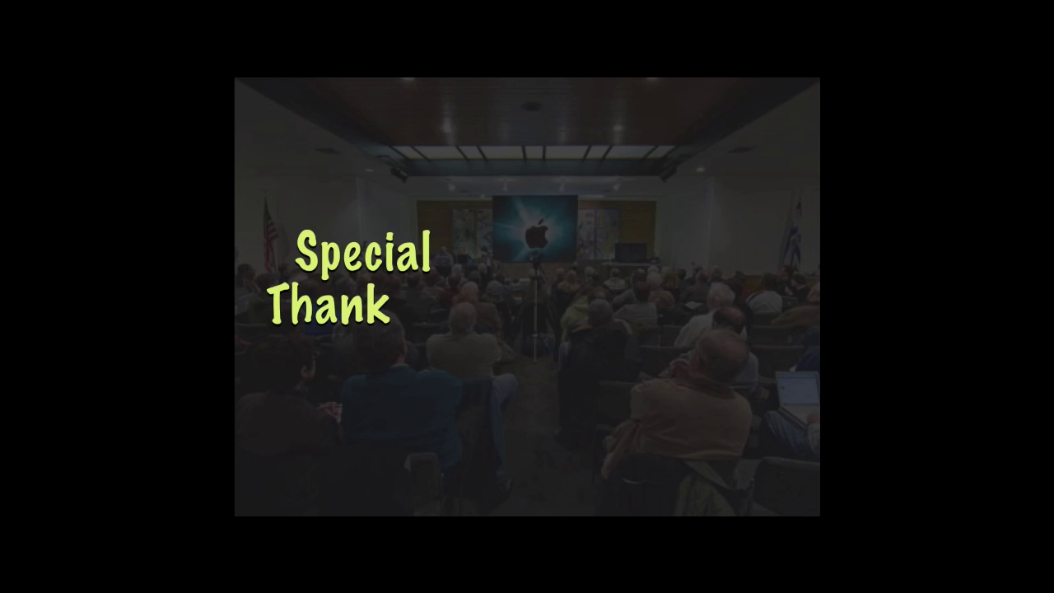